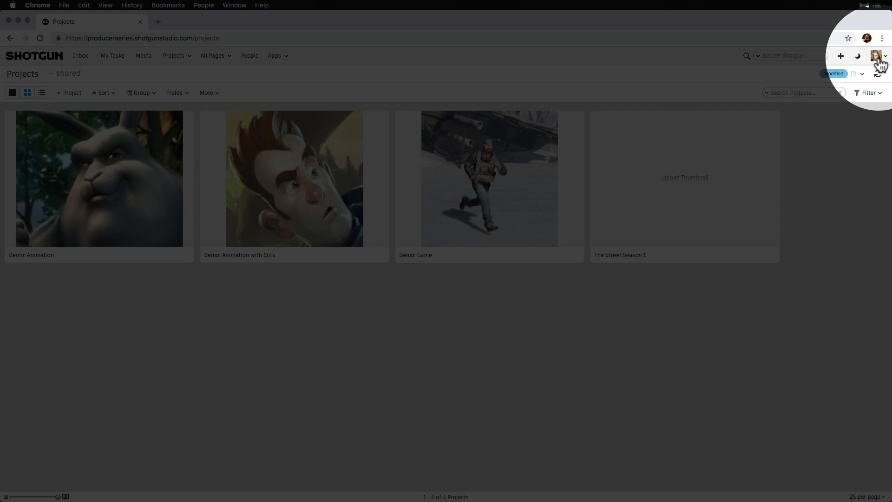
# Open the account settings and look at the profile picture replacement dialog, then close it without choosing a file.
pyautogui.click(878, 63)
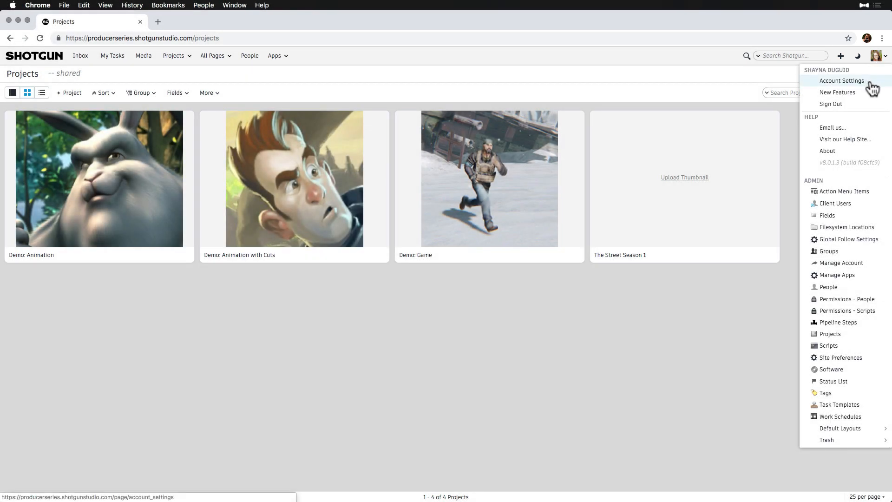
pyautogui.click(842, 81)
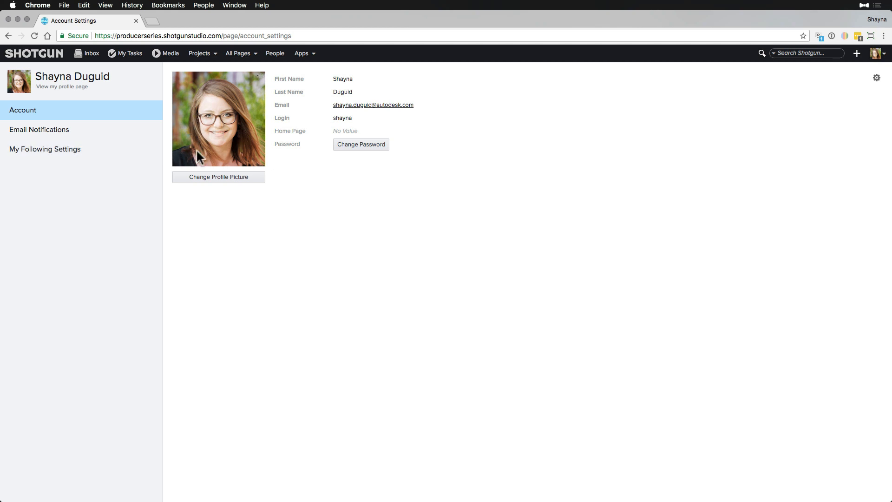
pyautogui.click(228, 181)
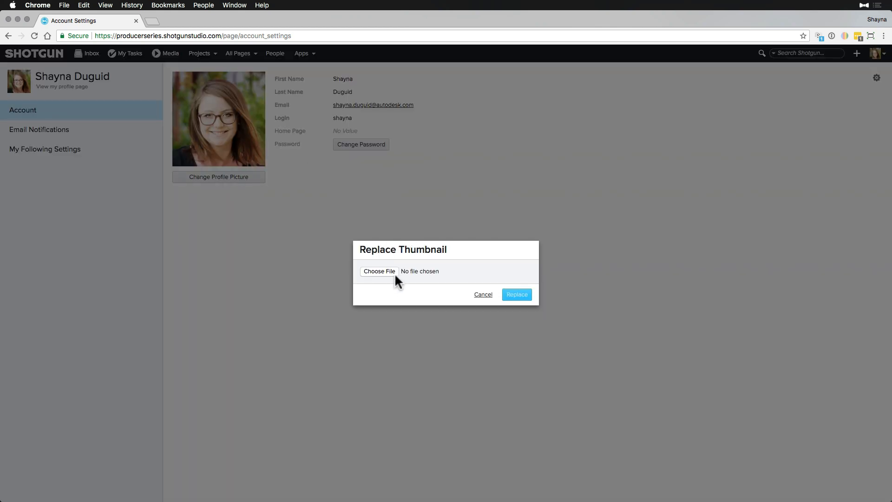
pyautogui.click(482, 294)
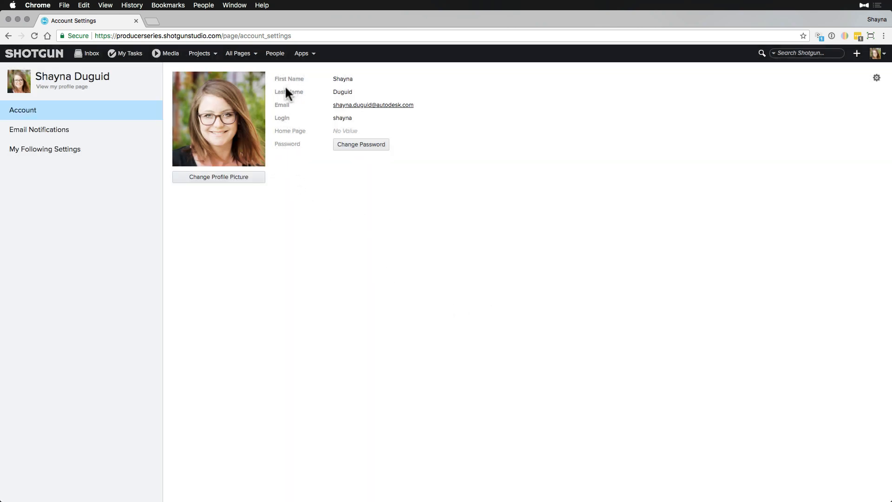
# Set the account's home page to Inbox.
pyautogui.click(359, 131)
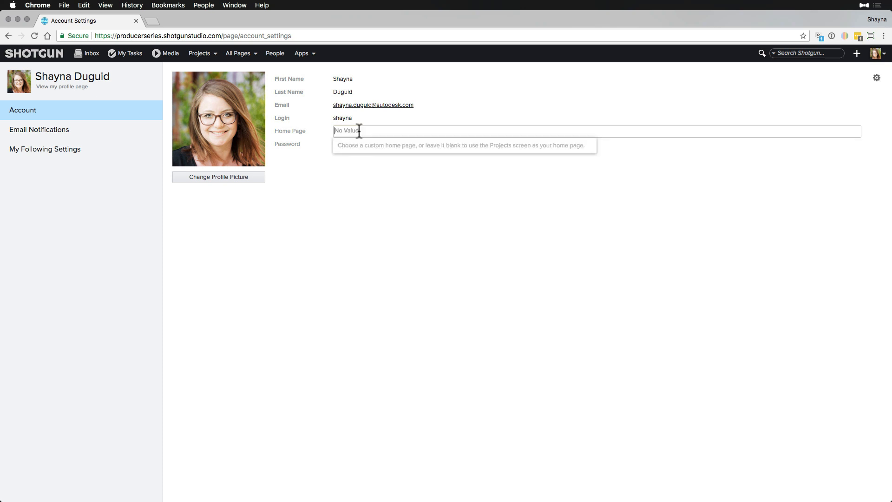
pyautogui.write('inbox')
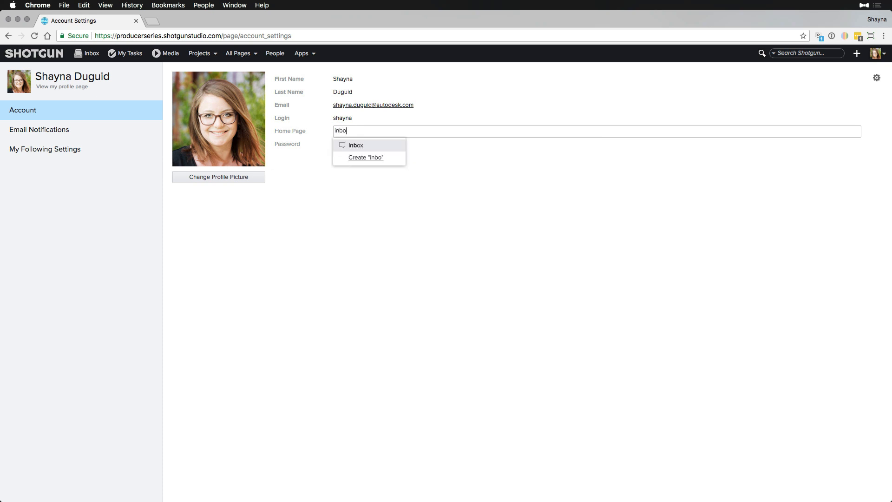
pyautogui.click(362, 150)
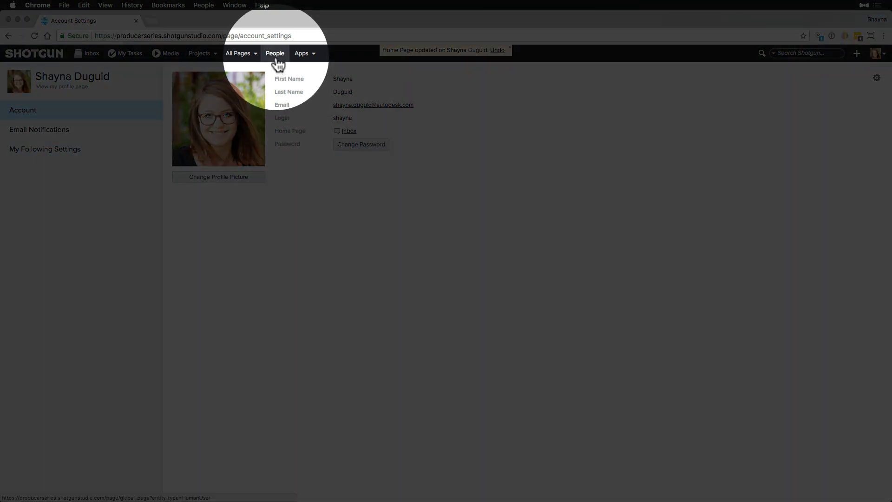
# Open the People page and add the Groups and Password columns to its list.
pyautogui.click(276, 53)
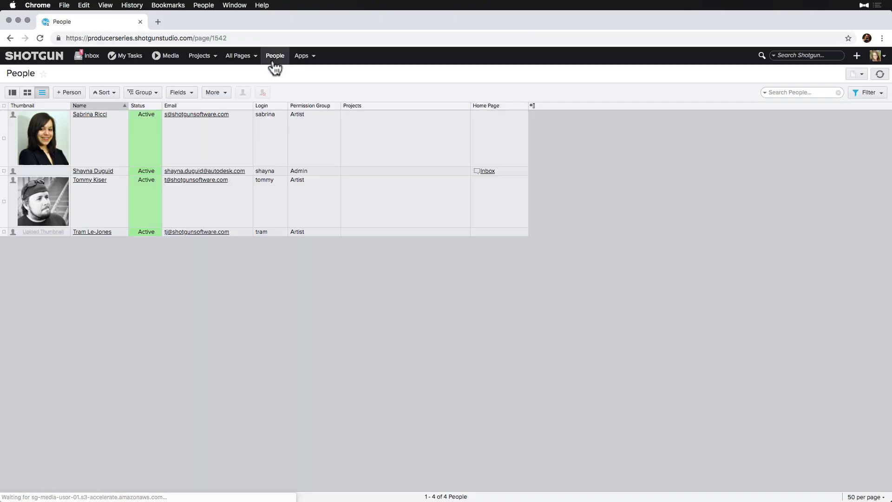
pyautogui.click(193, 99)
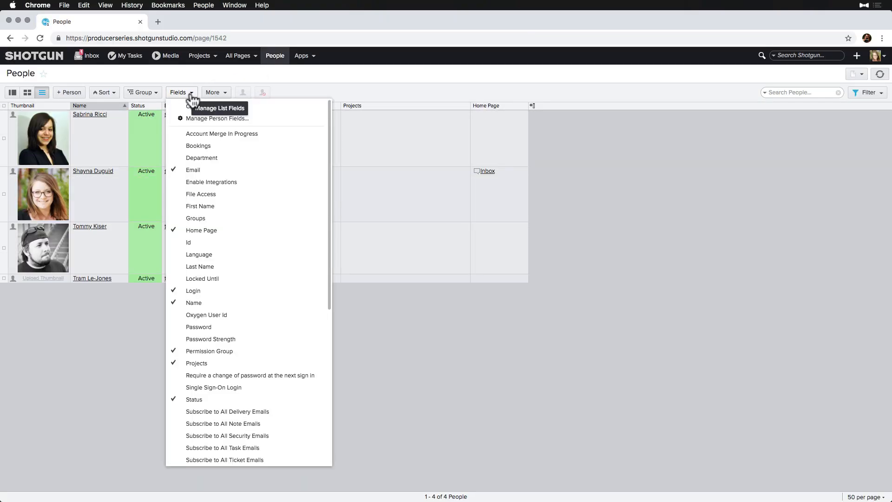
pyautogui.click(255, 107)
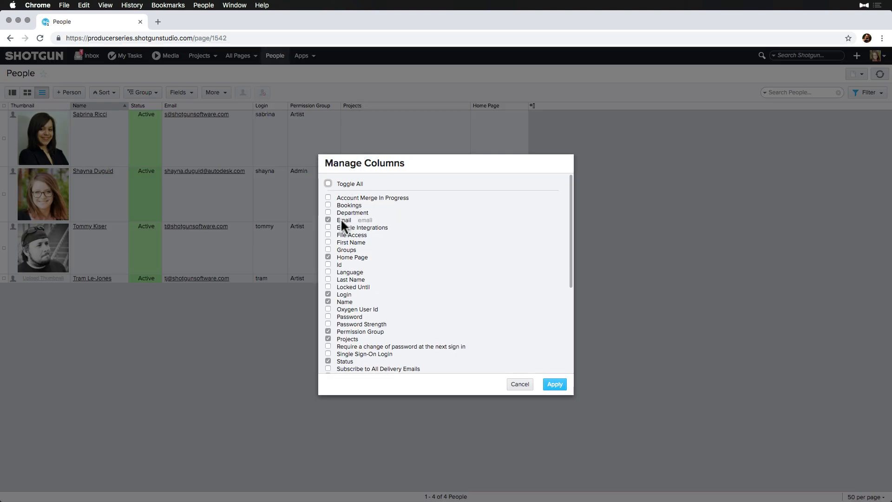
pyautogui.click(328, 257)
pyautogui.click(328, 316)
pyautogui.scroll(-2, 328, 316)
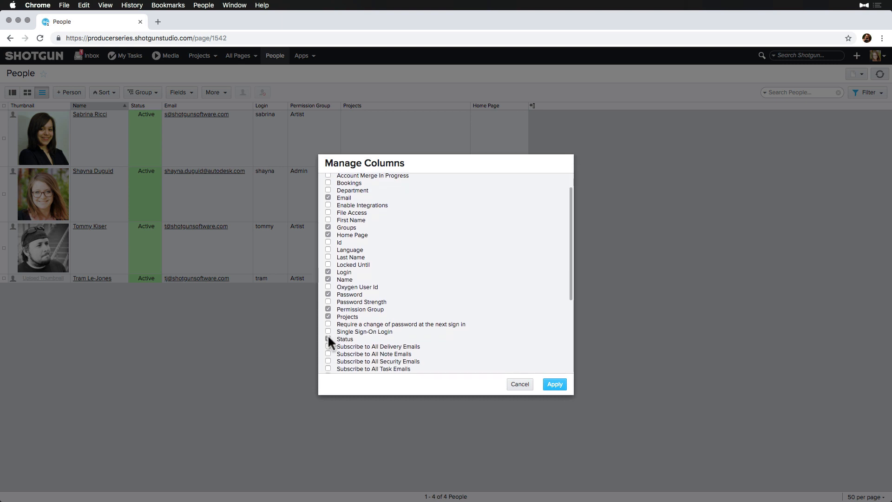
pyautogui.click(328, 339)
pyautogui.scroll(-5, 329, 338)
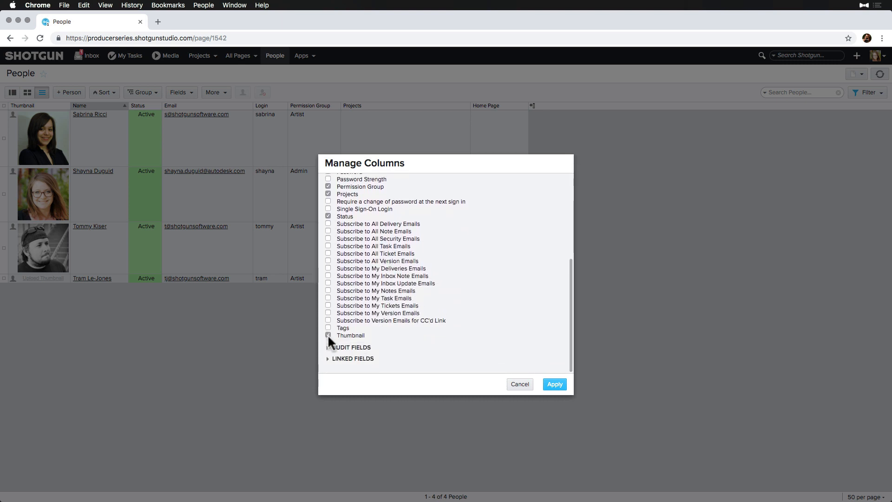
pyautogui.click(556, 383)
# Move the Password column after Login and the Groups column after Permission Group, and save the page layout.
pyautogui.moveTo(667, 109); pyautogui.dragTo(307, 107)
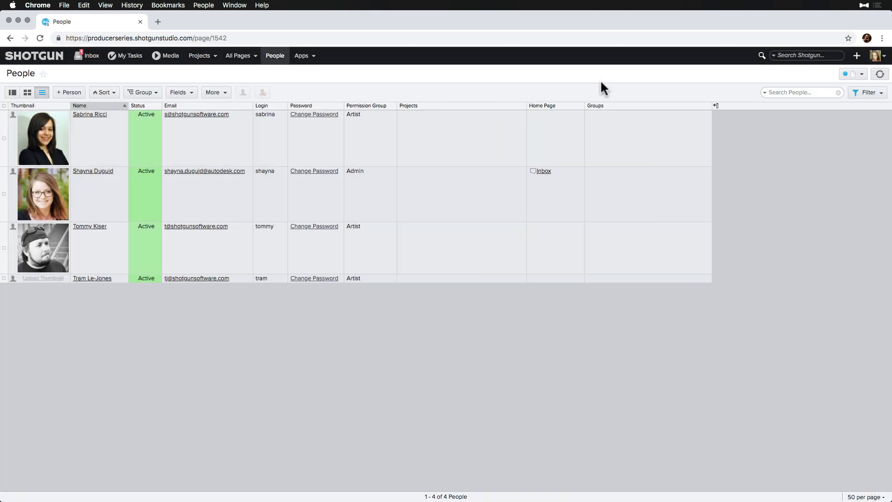
pyautogui.moveTo(623, 106); pyautogui.dragTo(447, 114)
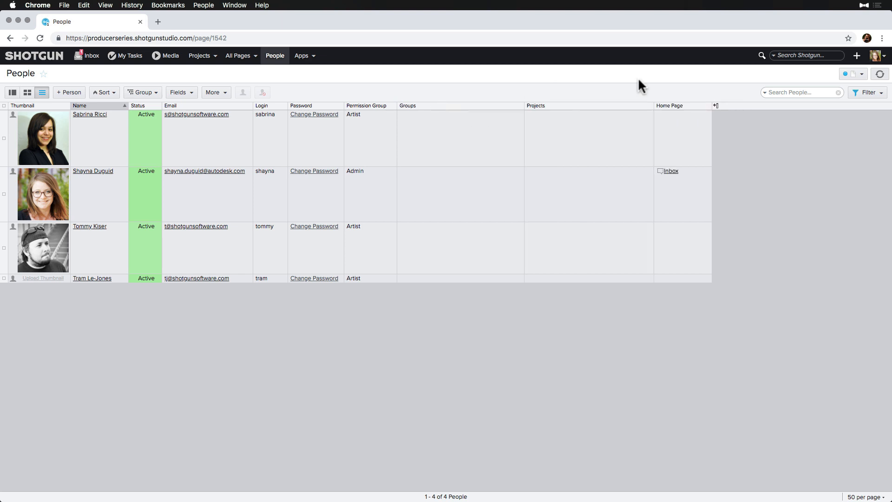
pyautogui.click(858, 74)
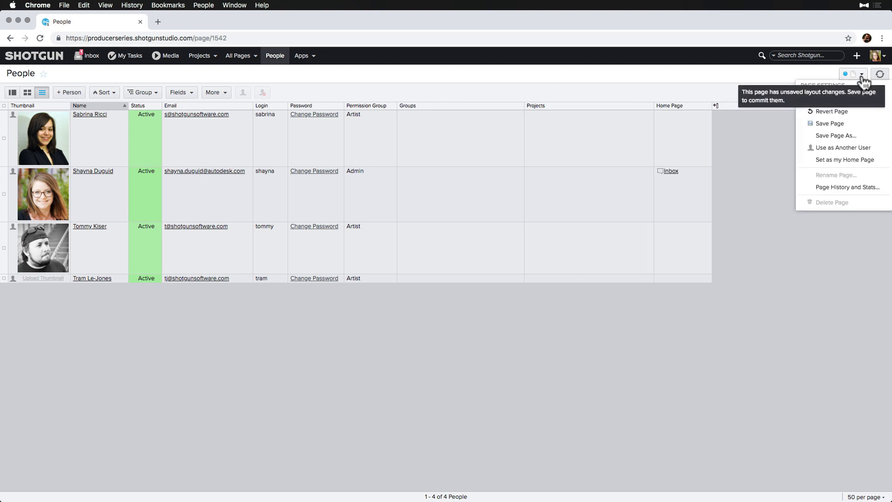
pyautogui.click(855, 123)
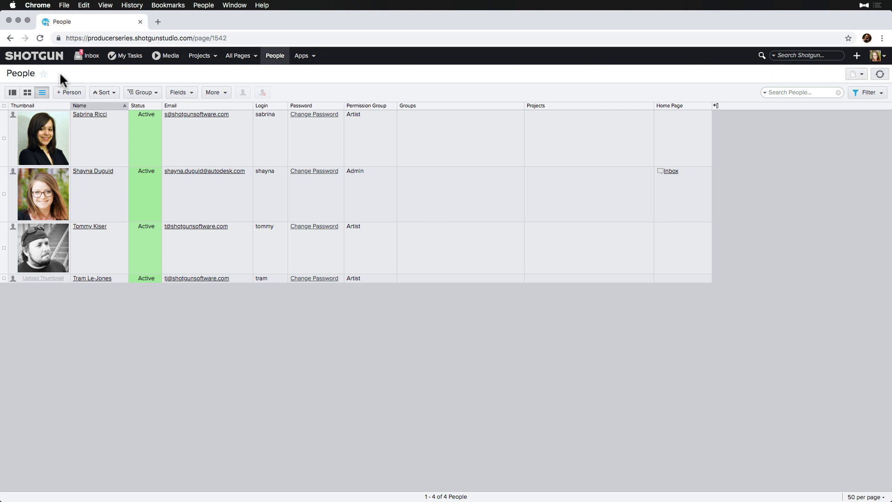
# Mark the People page as a favorite and check it in the Favorites list of pages.
pyautogui.click(43, 74)
pyautogui.click(240, 55)
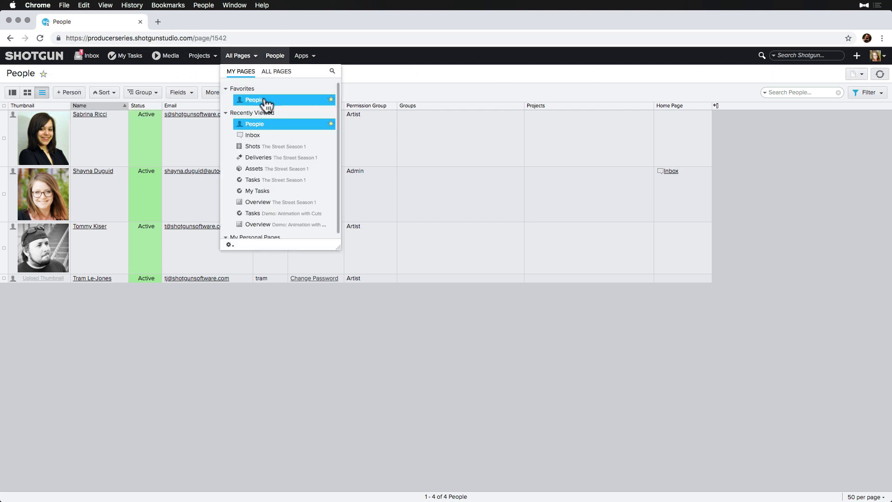
pyautogui.click(245, 57)
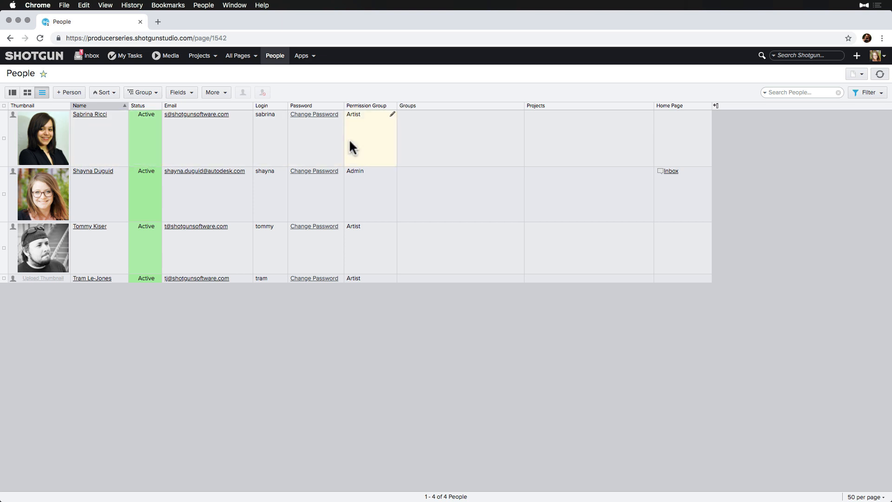
# Filter the people to the Artist permission group and set the home page of all filtered people to My Tasks.
pyautogui.click(870, 94)
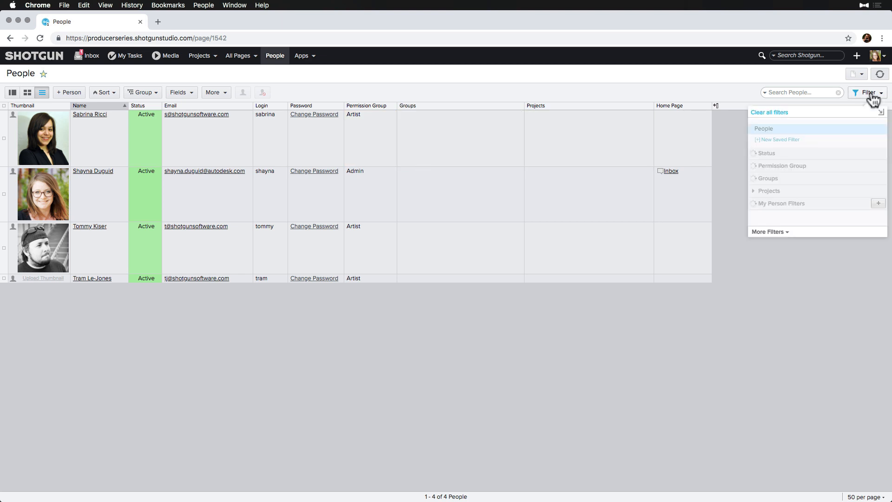
pyautogui.click(755, 198)
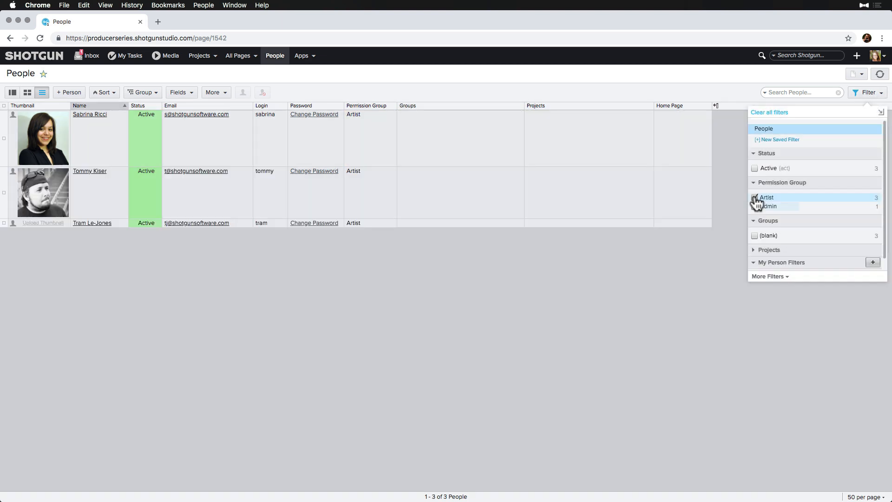
pyautogui.press('super+a')
pyautogui.rightClick(676, 156)
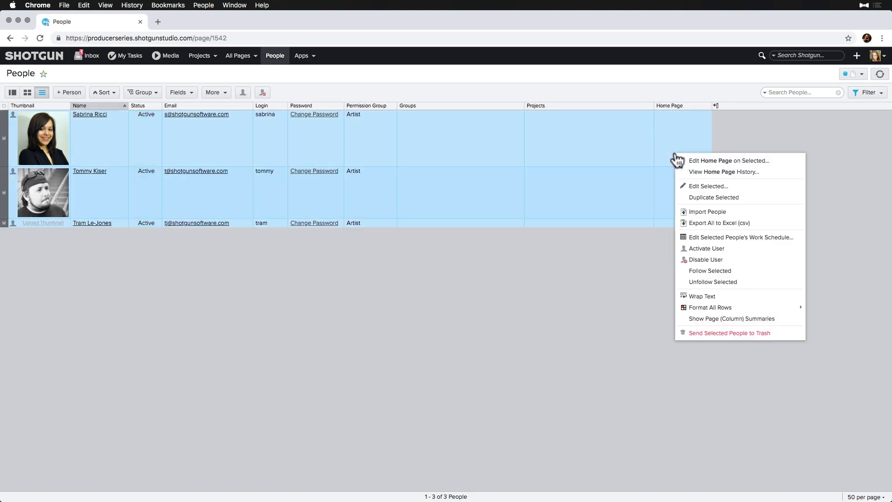
pyautogui.click(685, 162)
pyautogui.write('my')
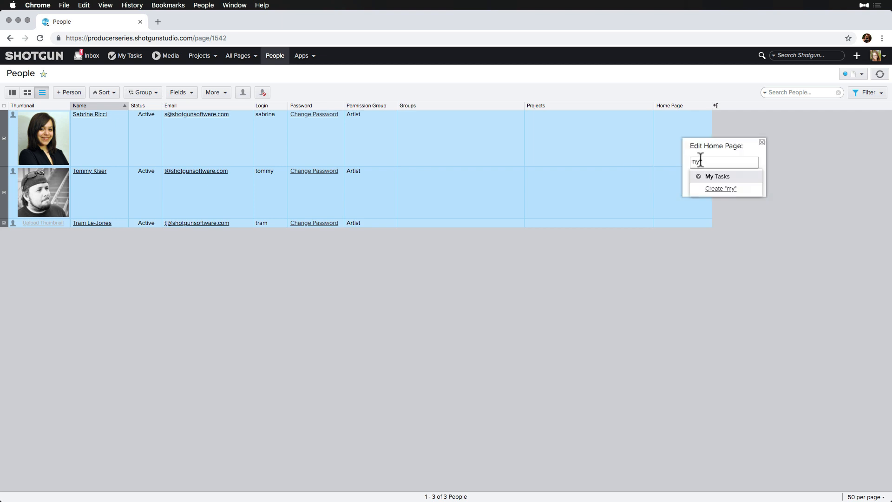
pyautogui.click(703, 176)
pyautogui.click(723, 185)
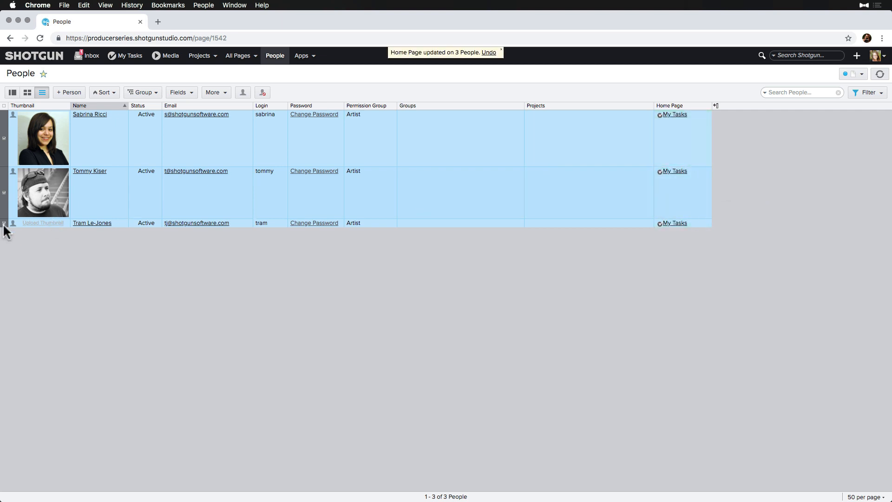
# Upload a thumbnail image for the artist who has no picture.
pyautogui.click(64, 222)
pyautogui.click(73, 235)
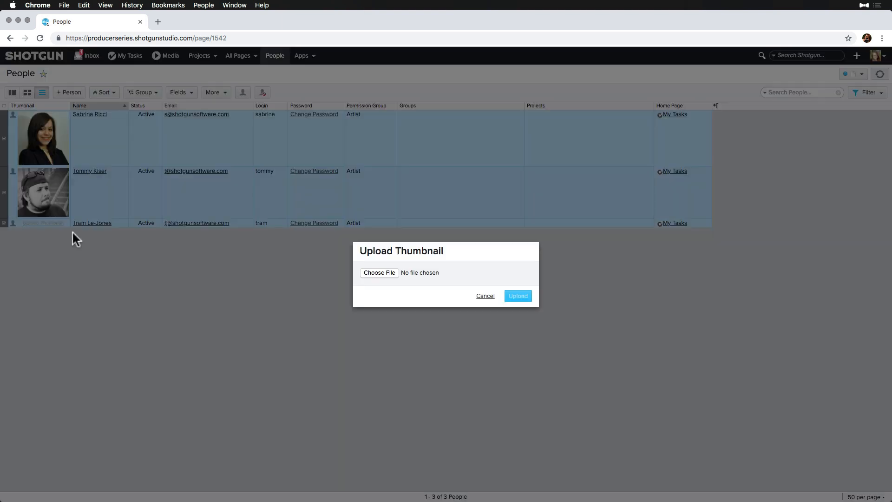
pyautogui.press('super+Tab')
pyautogui.moveTo(778, 120); pyautogui.dragTo(378, 279)
pyautogui.click(517, 296)
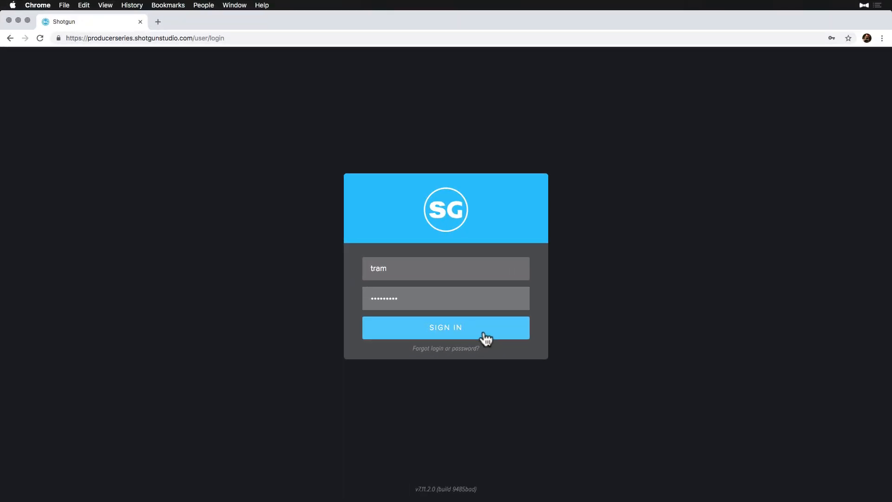
# Sign in with the artist's filled-in login to view the home page, and open that artist's account settings.
pyautogui.click(485, 339)
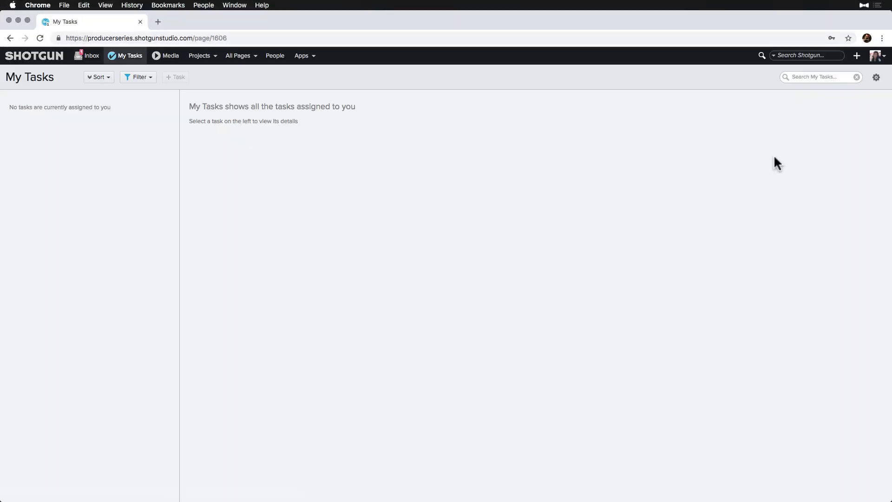
pyautogui.click(877, 56)
pyautogui.click(835, 93)
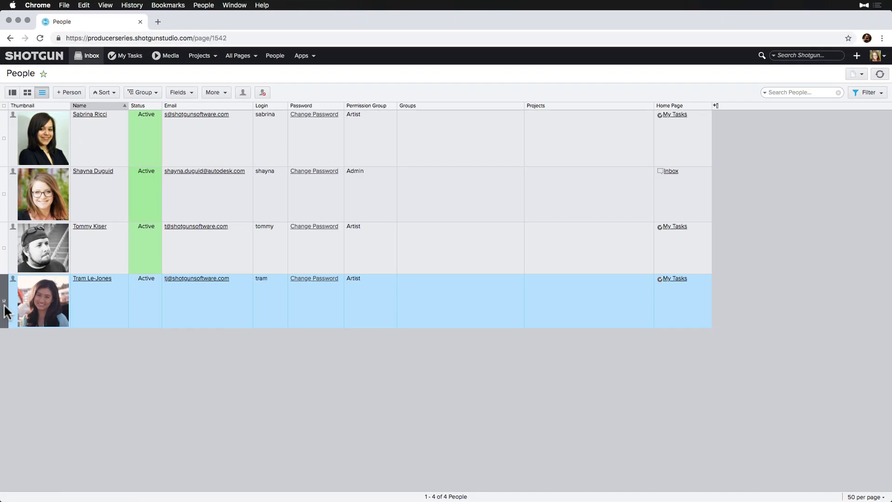
# Use Shotgun as the selected artist from the People list and open that artist's account settings.
pyautogui.rightClick(4, 305)
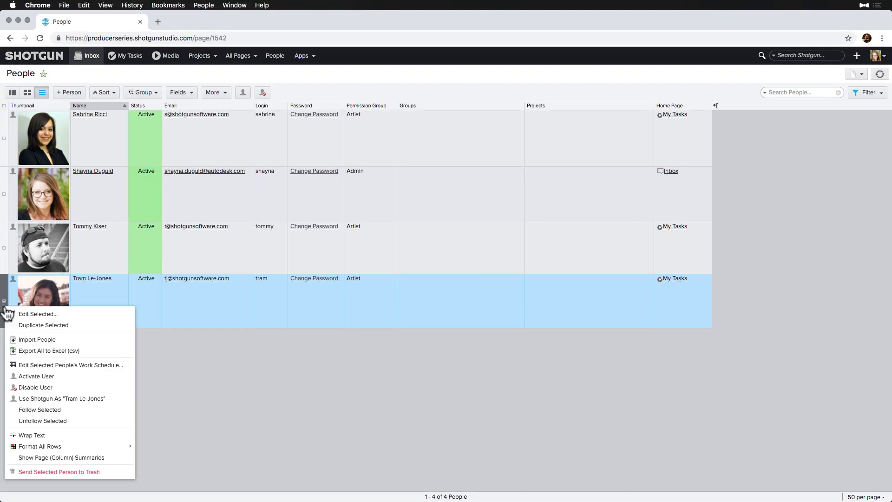
pyautogui.click(108, 399)
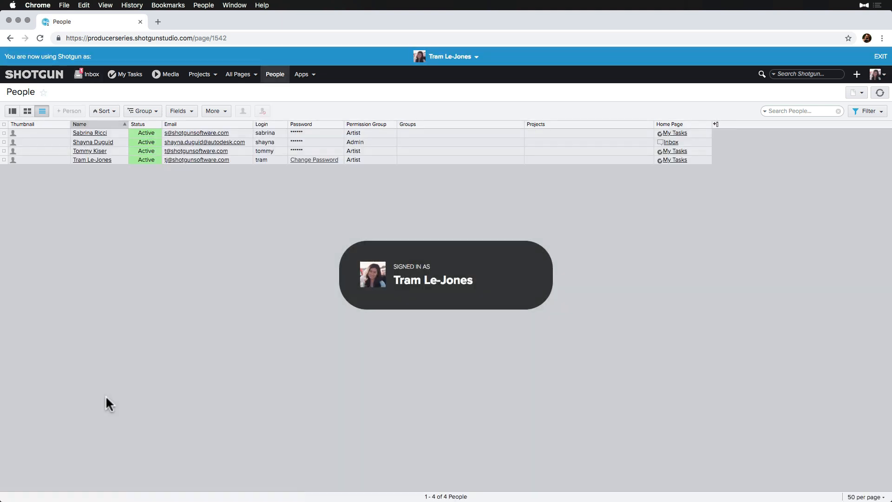
pyautogui.click(883, 75)
pyautogui.click(839, 111)
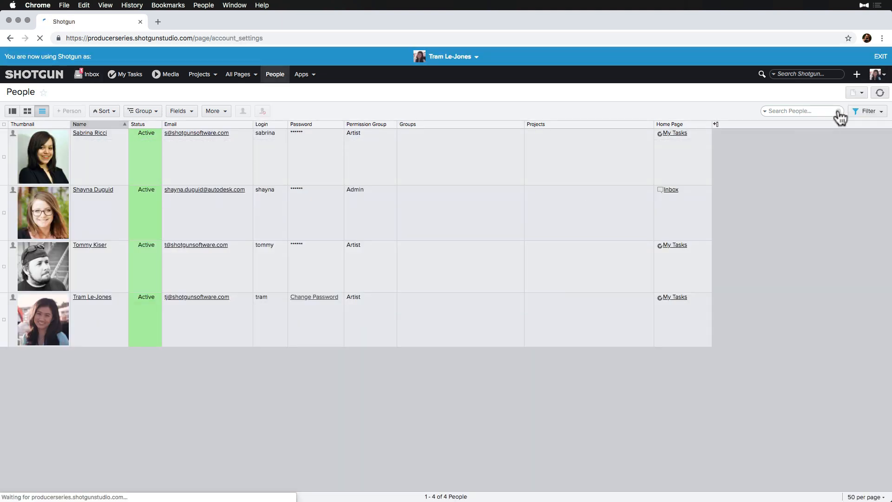
# Set the artist's home page to Inbox and exit the session as that artist.
pyautogui.click(487, 156)
pyautogui.write('inbox')
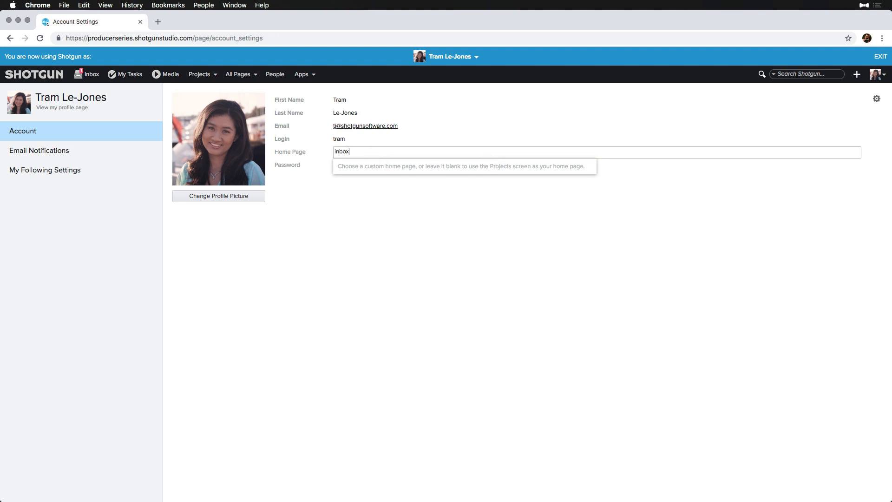
pyautogui.click(381, 166)
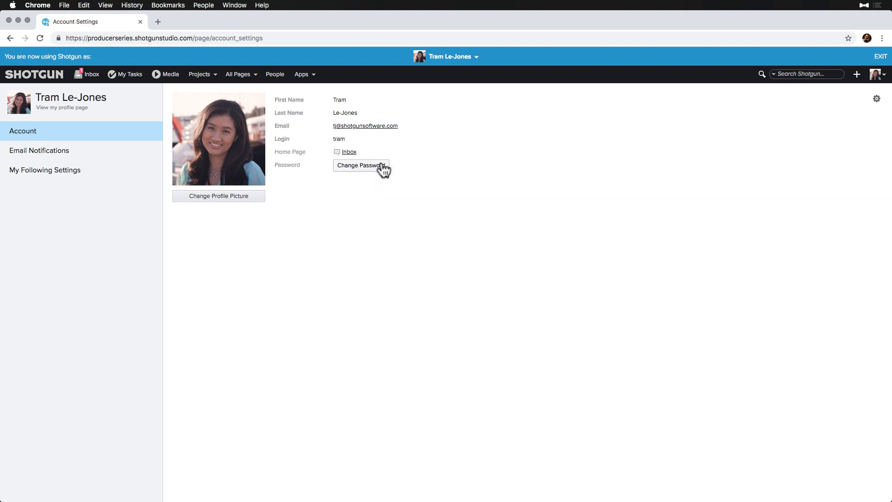
pyautogui.click(880, 57)
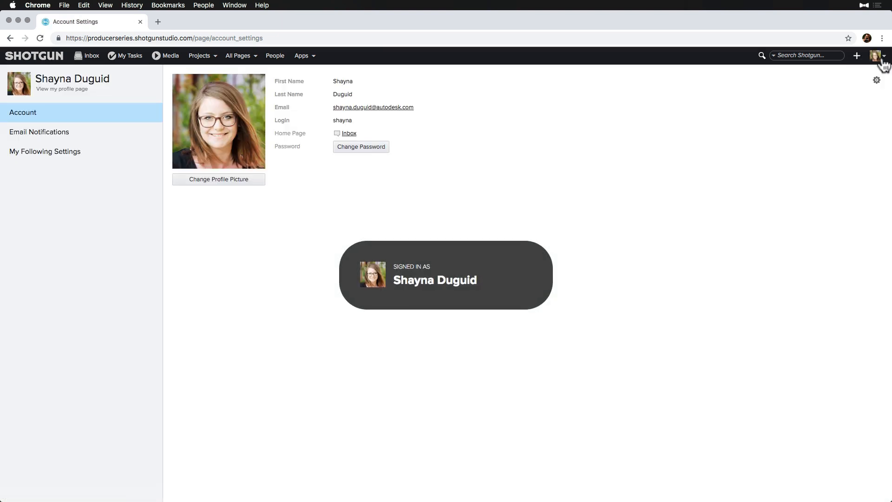
# Review the admin account's email notification settings and return to the People page.
pyautogui.click(54, 133)
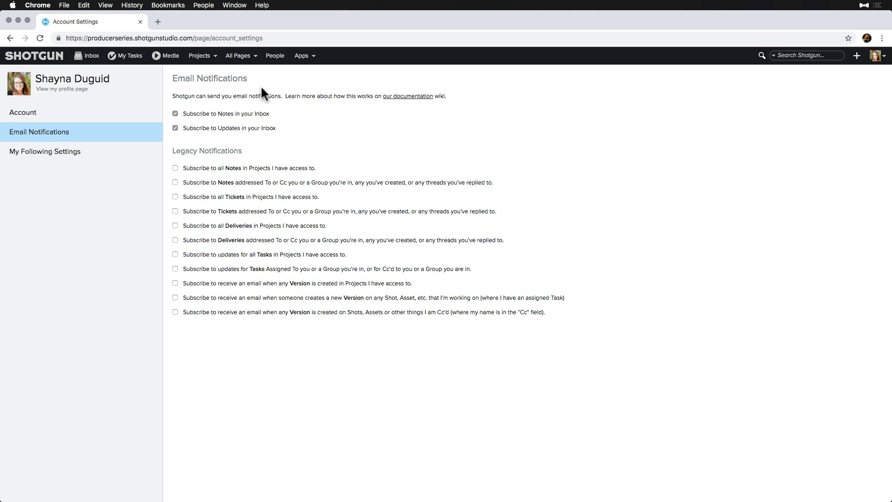
pyautogui.click(274, 63)
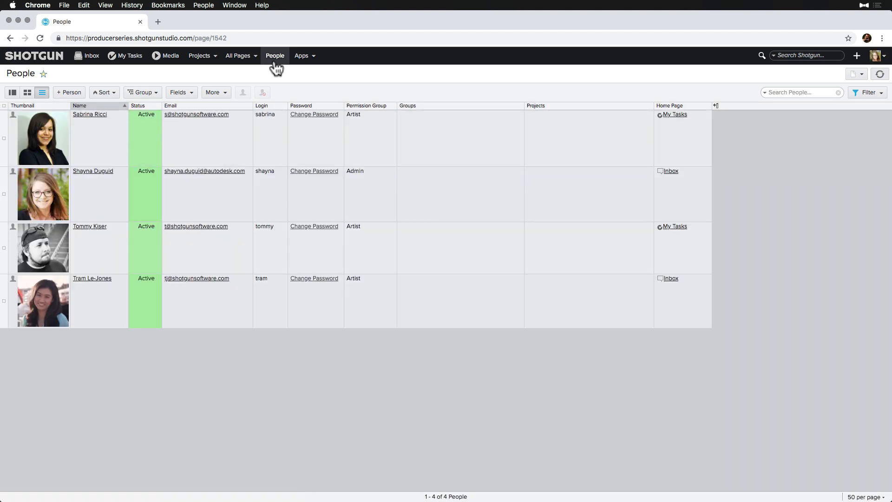
# Add the "Subscribe to All", "Subscribe to My" and CC'd Link email notification columns to the People page.
pyautogui.click(188, 92)
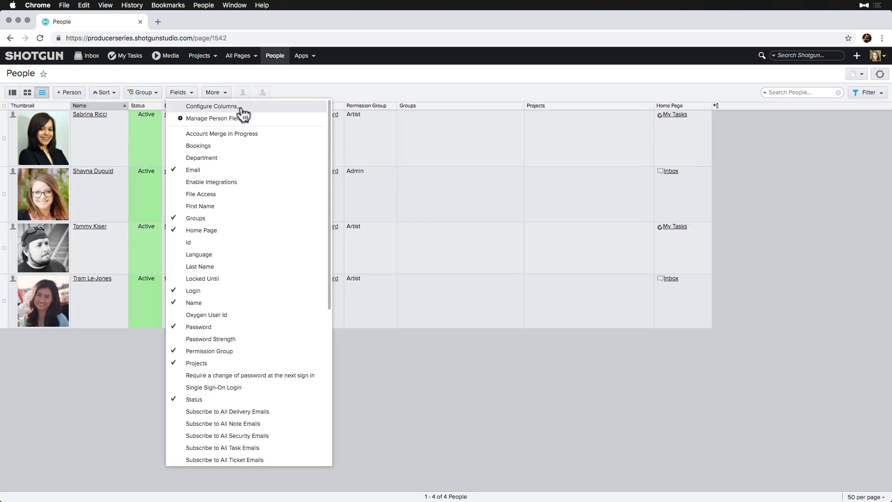
pyautogui.click(235, 107)
pyautogui.scroll(-5, 412, 255)
pyautogui.click(328, 231)
pyautogui.click(328, 239)
pyautogui.click(328, 246)
pyautogui.click(328, 253)
pyautogui.click(328, 261)
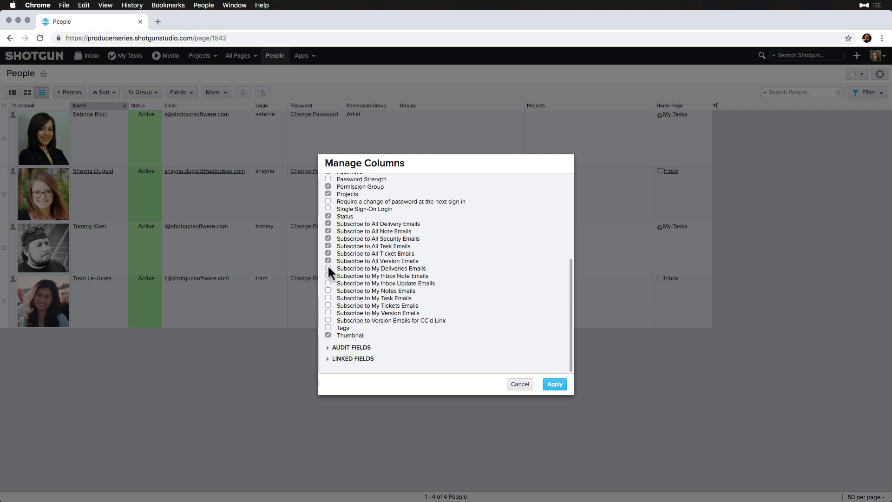
pyautogui.click(554, 384)
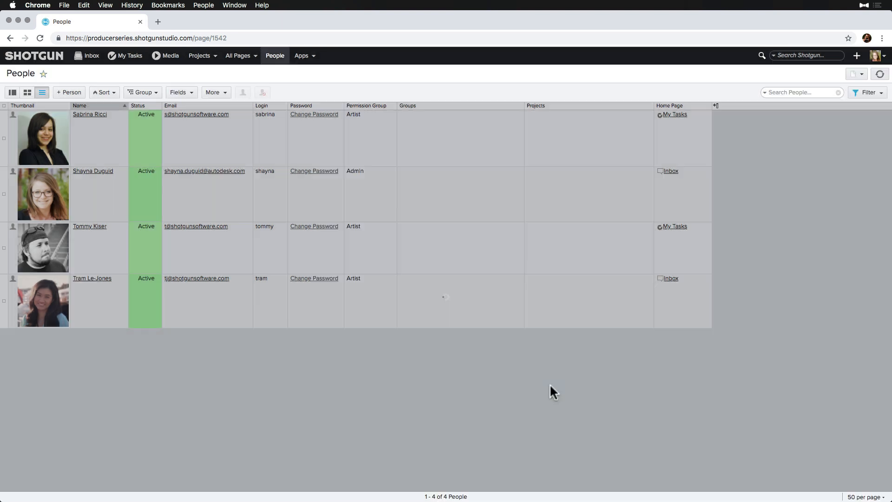
# Enable Subscribe to All Task Emails for the last two artists in the People list.
pyautogui.click(251, 278)
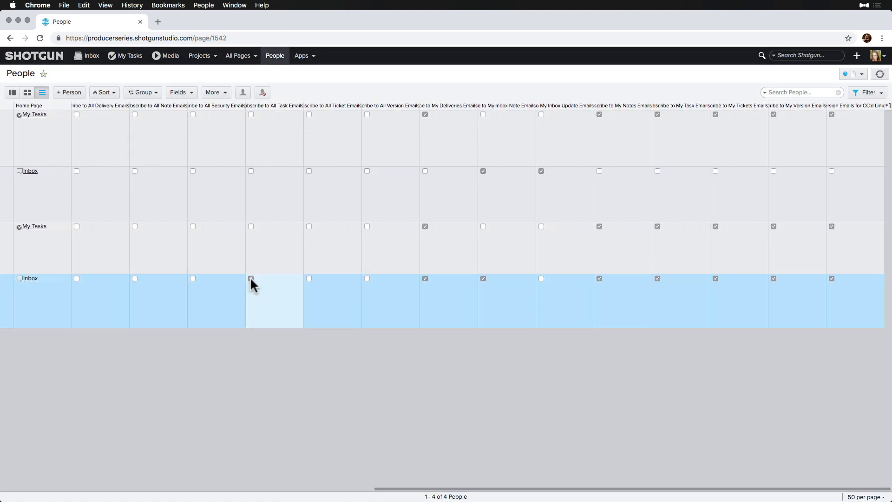
pyautogui.click(251, 227)
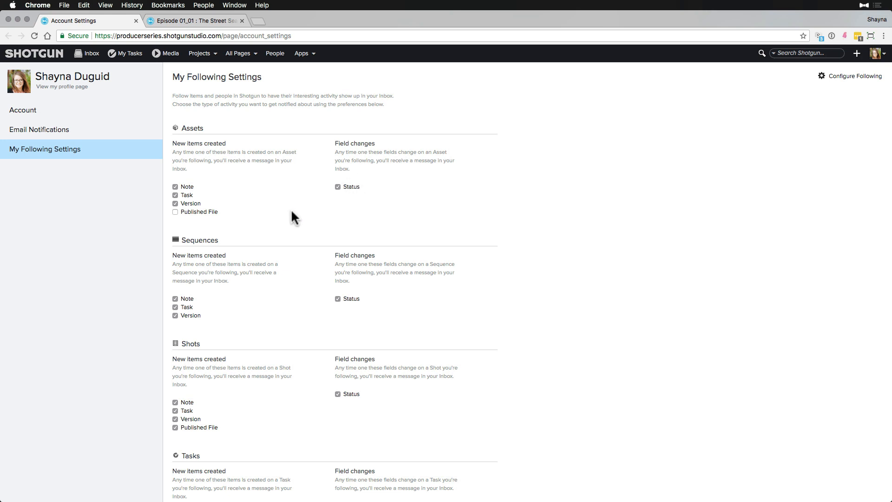
# Turn on following of new Published Files for Assets in My Following Settings.
pyautogui.click(175, 212)
pyautogui.scroll(-2, 184, 217)
pyautogui.scroll(2, 183, 217)
# Follow episode 01_01 of The Street Season 1 and return to the account settings.
pyautogui.hotkey('ctrl', 'Tab')
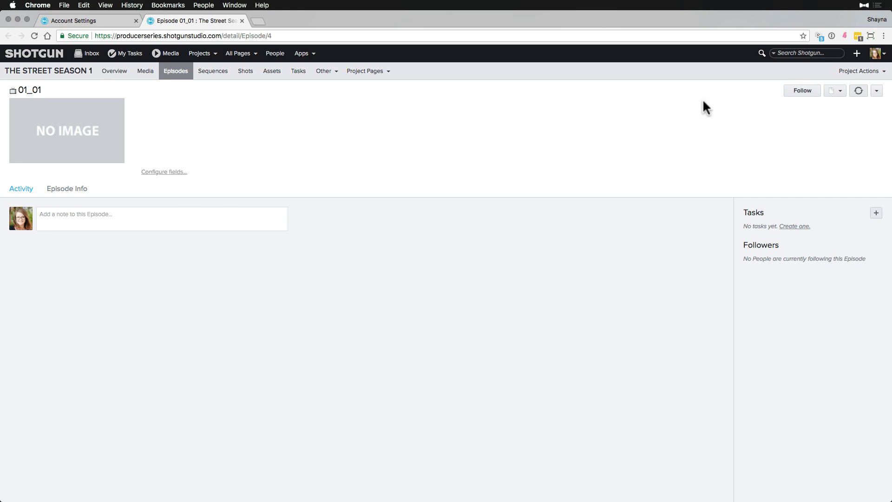
pyautogui.click(798, 95)
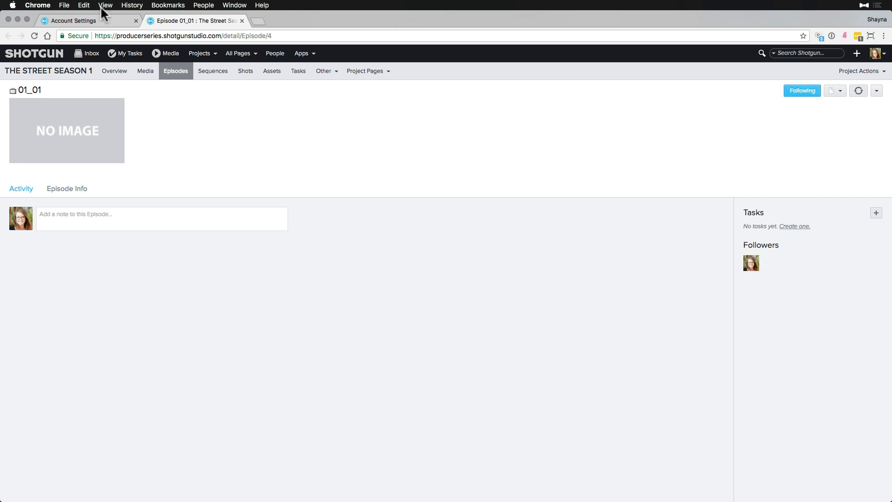
pyautogui.click(99, 20)
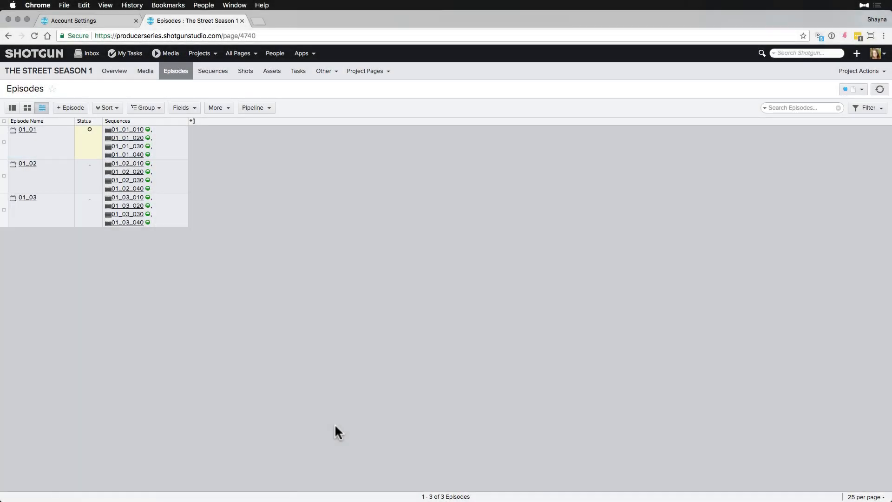
# Search the site for 01_02, open sequence 01_02_020 from the results and follow it.
pyautogui.write('01_')
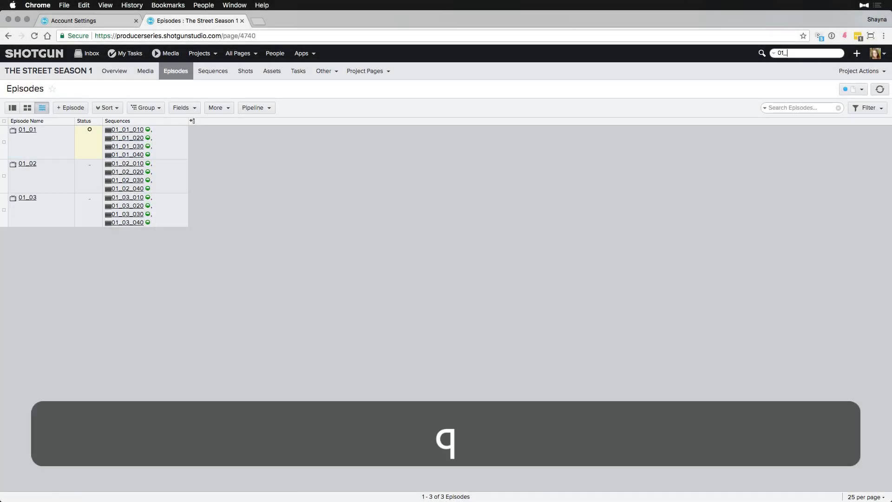
pyautogui.write('02')
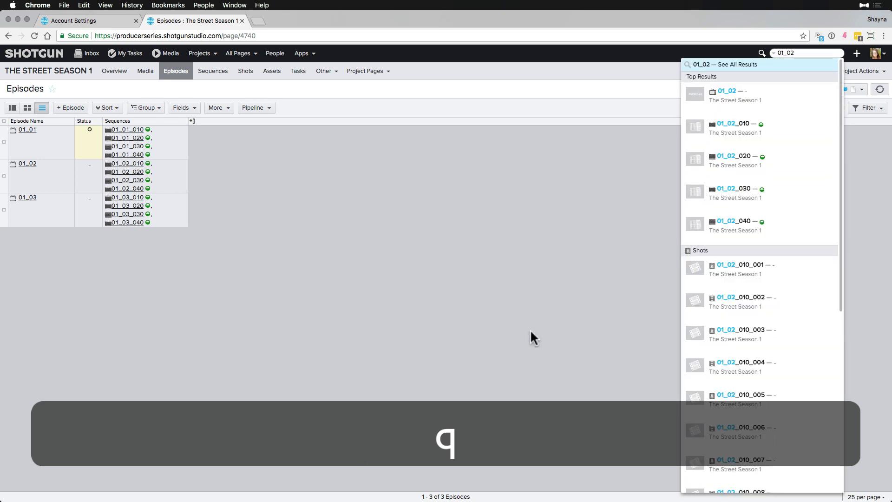
pyautogui.click(735, 156)
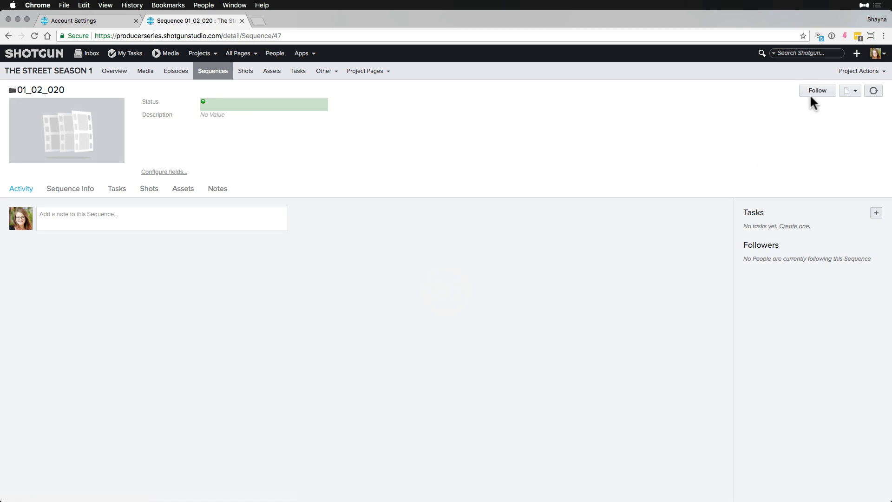
pyautogui.click(816, 93)
# Follow sequence 01_01_020 directly from the project's Sequences list.
pyautogui.click(101, 176)
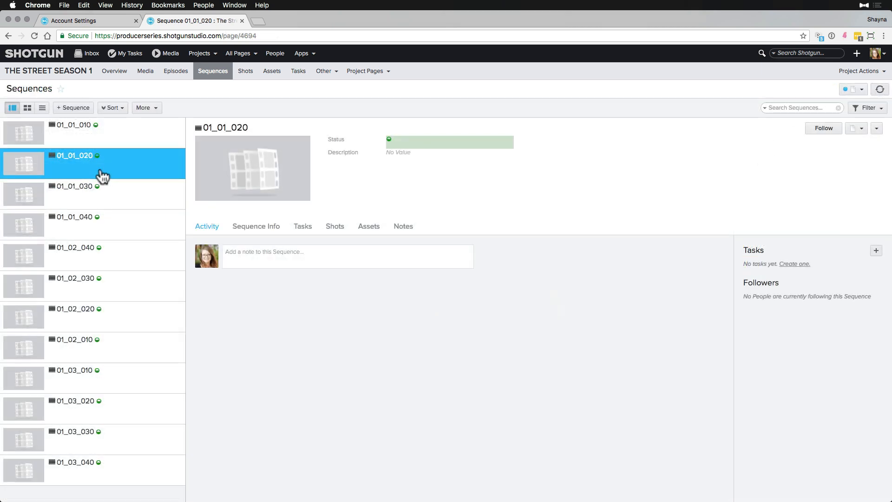
pyautogui.rightClick(101, 176)
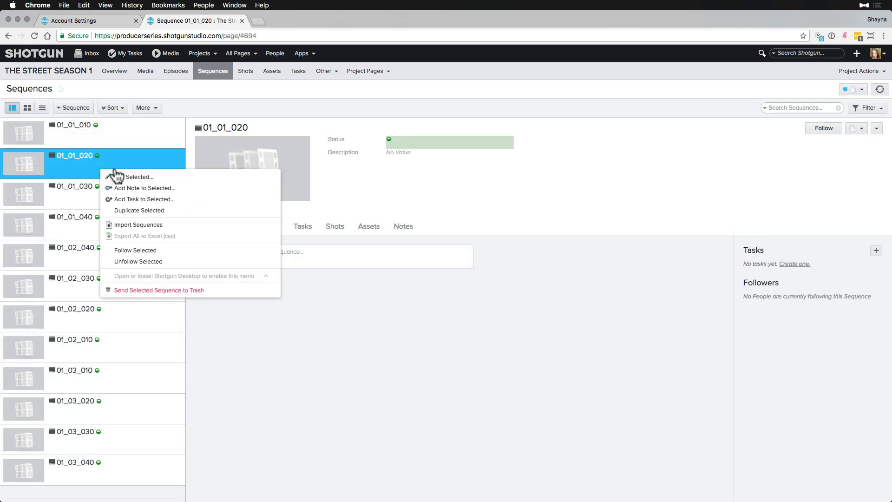
pyautogui.click(142, 252)
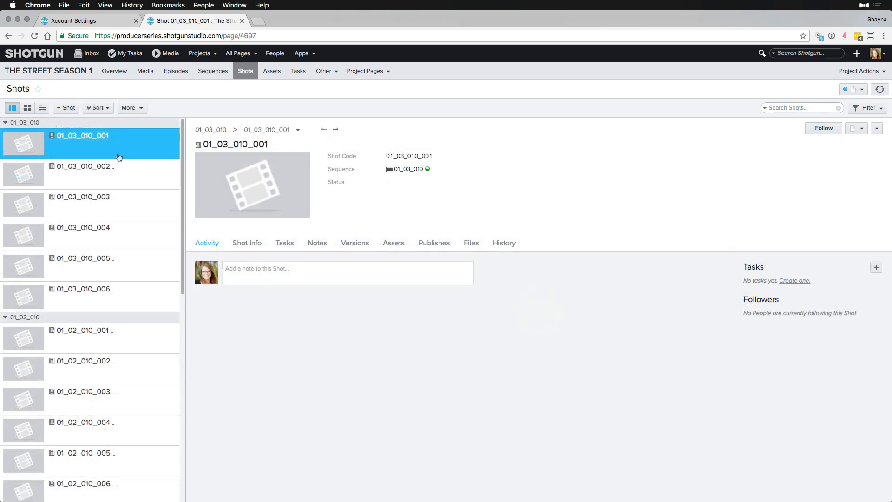
# Follow shots 01_03_010_001, 01_03_010_003, 01_03_010_004 and 01_03_010_005 together from the Shots list.
pyautogui.keyDown('super'); pyautogui.click(118, 208); pyautogui.keyUp('super')
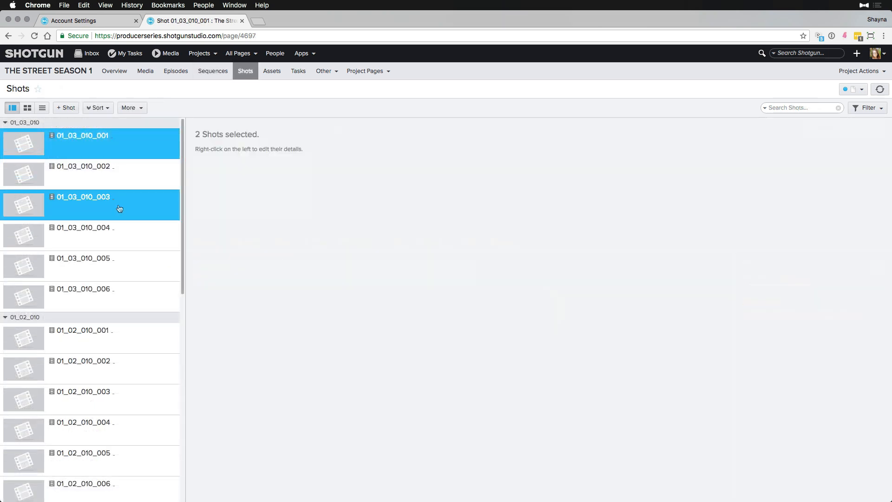
pyautogui.keyDown('super'); pyautogui.click(117, 249); pyautogui.keyUp('super')
pyautogui.keyDown('super'); pyautogui.click(120, 267); pyautogui.keyUp('super')
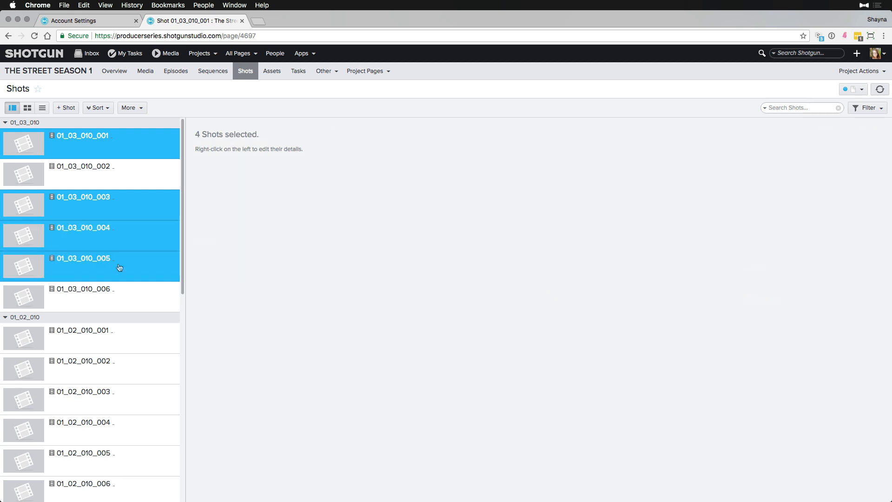
pyautogui.rightClick(119, 267)
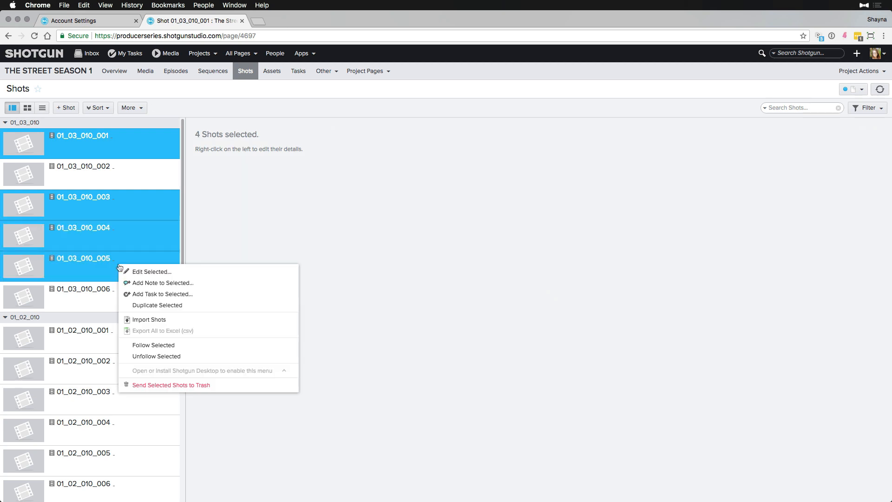
pyautogui.click(173, 349)
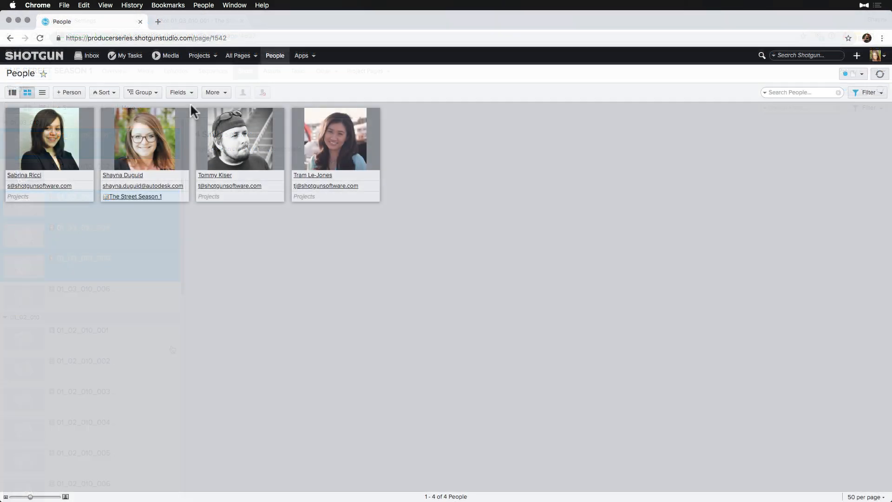
# Select the last two artists on the People page and follow them using the thumbnail and list views.
pyautogui.click(276, 116)
pyautogui.keyDown('shift'); pyautogui.click(370, 186); pyautogui.keyUp('shift')
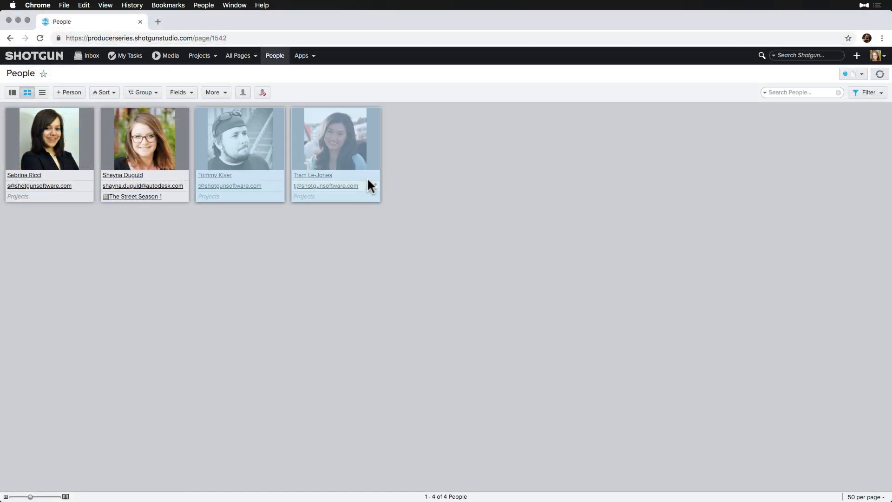
pyautogui.rightClick(359, 155)
pyautogui.click(418, 282)
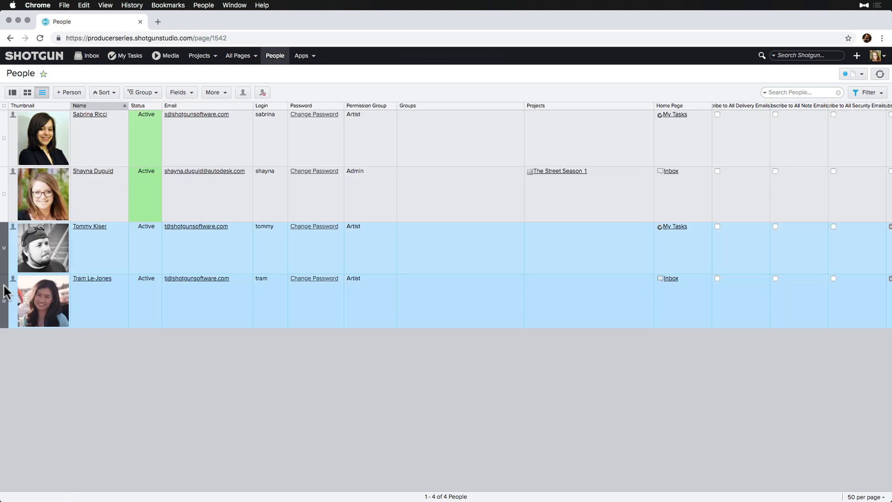
pyautogui.rightClick(4, 288)
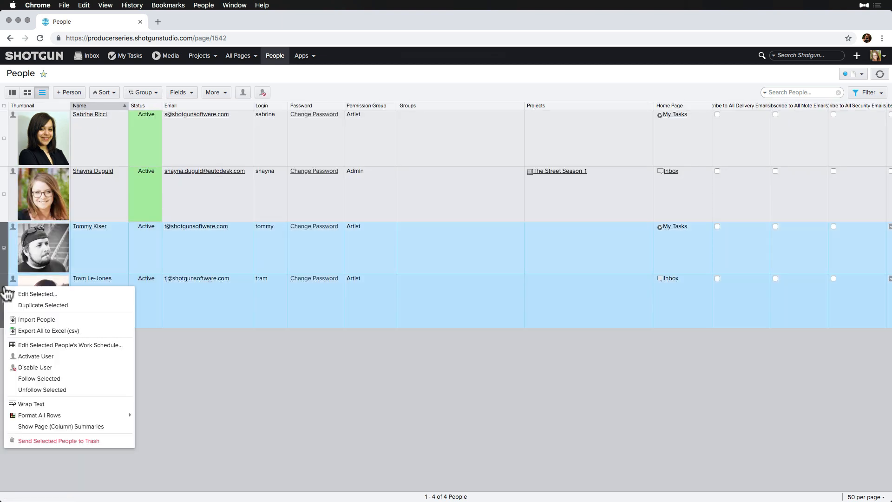
pyautogui.click(80, 382)
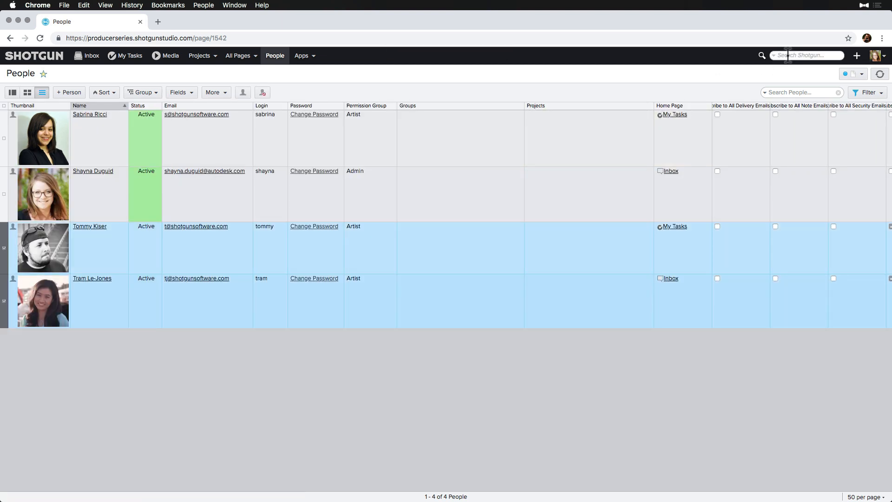
# Search the whole site for 010 and narrow the results to Shots in The Street Season 1.
pyautogui.click(788, 55)
pyautogui.write('010')
pyautogui.click(738, 67)
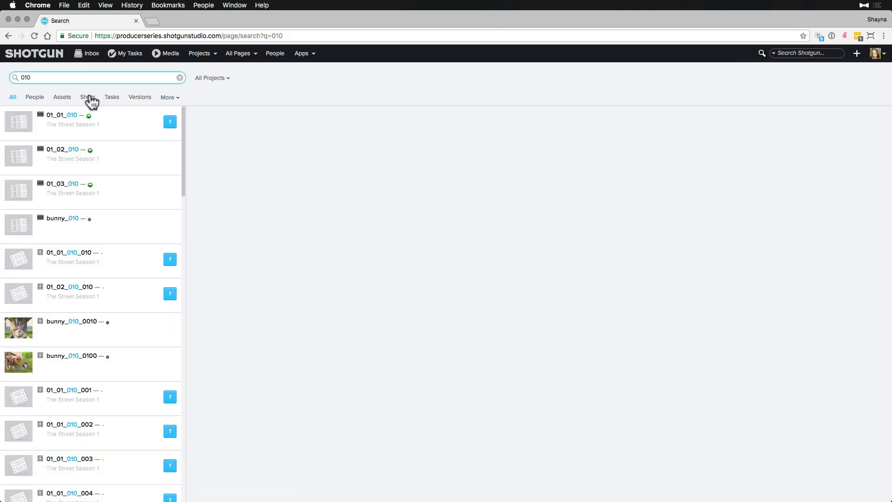
pyautogui.click(89, 98)
pyautogui.click(209, 79)
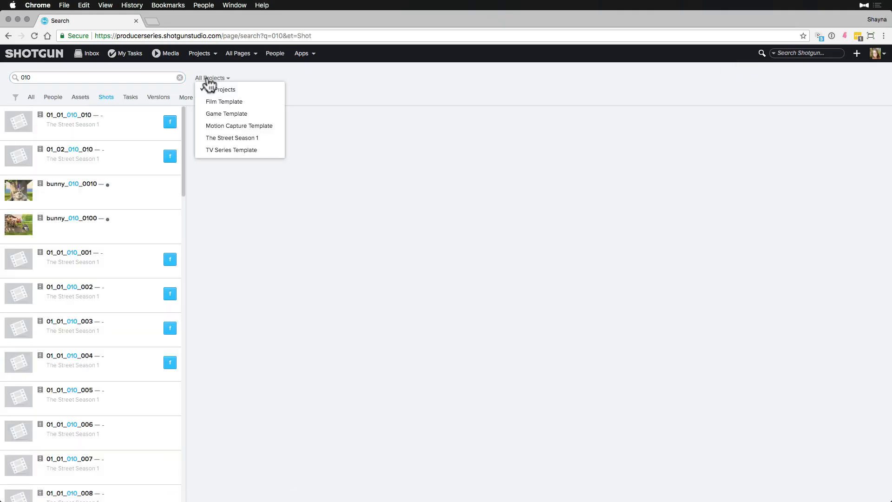
pyautogui.click(216, 138)
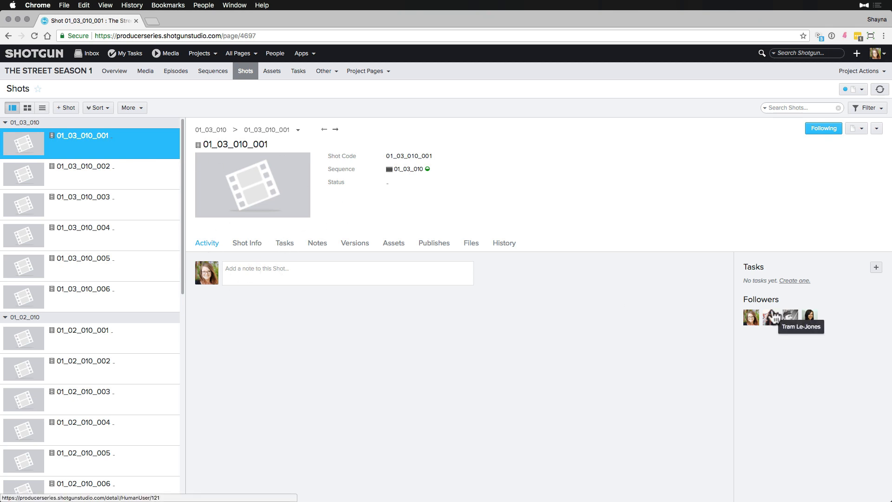
# View the followers of shots 01_03_010_002 and 01_03_010_003.
pyautogui.click(135, 174)
pyautogui.click(119, 216)
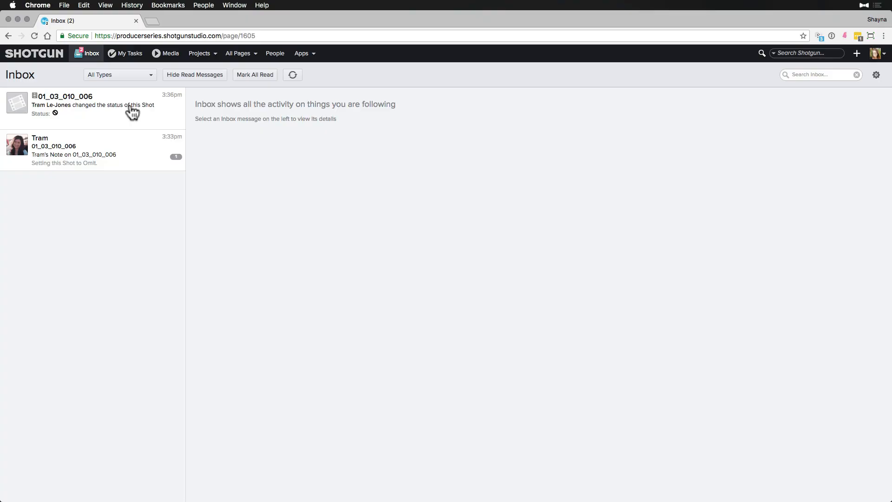
# Open the Inbox message about the status change of shot 01_03_010_006 and stop following that shot.
pyautogui.click(132, 111)
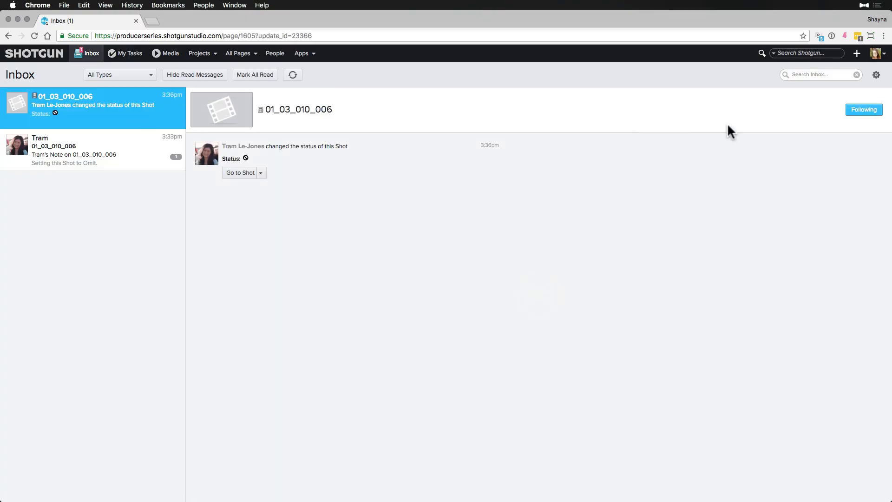
pyautogui.click(856, 116)
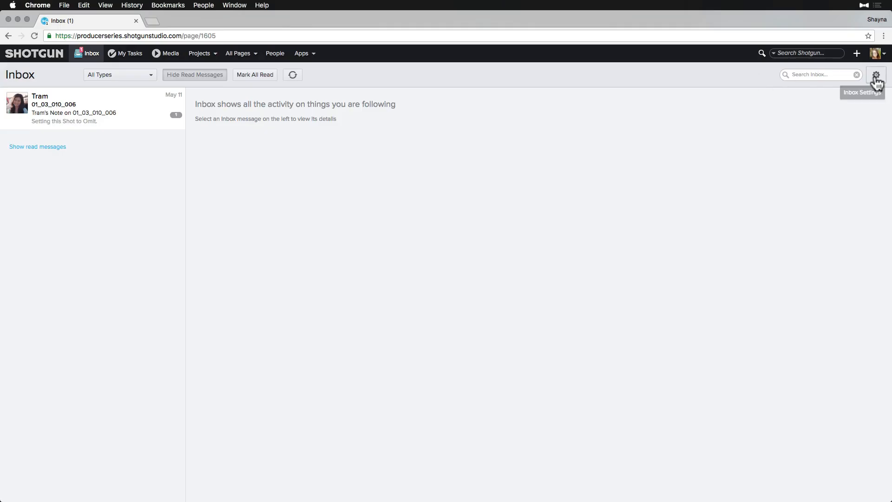
# Open the following settings from the Inbox and go on to the site's global follow configuration.
pyautogui.click(877, 77)
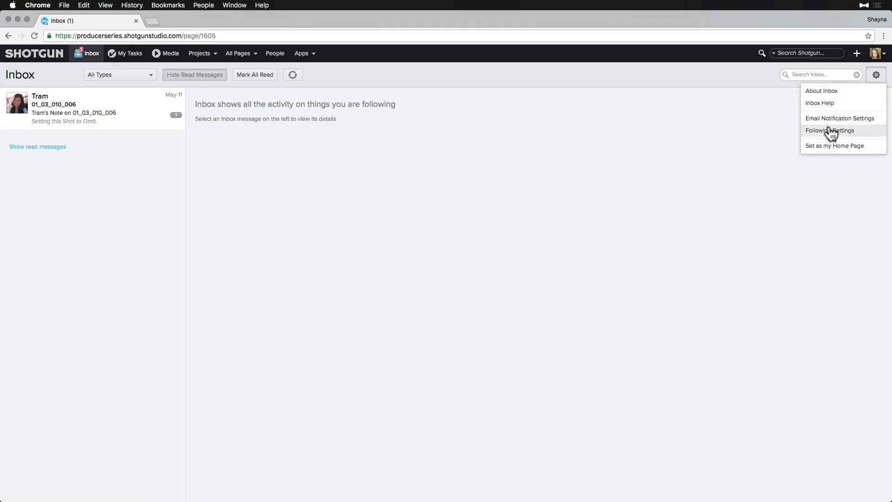
pyautogui.click(829, 130)
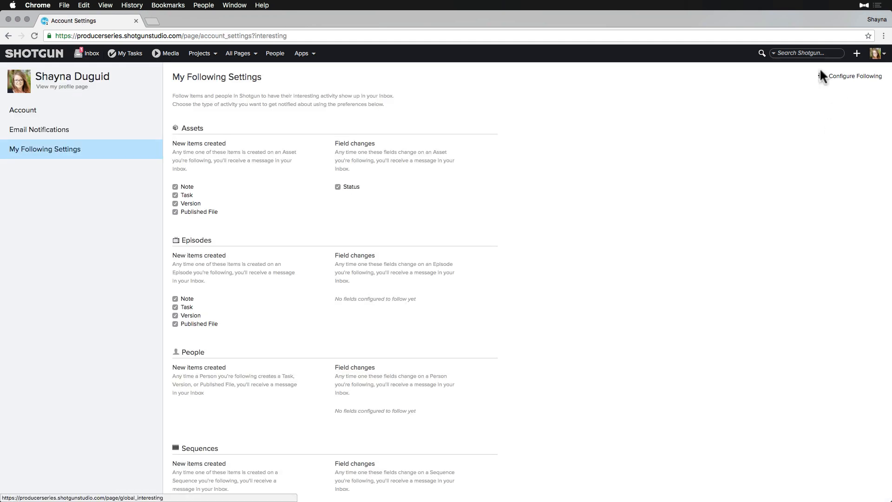
pyautogui.click(838, 79)
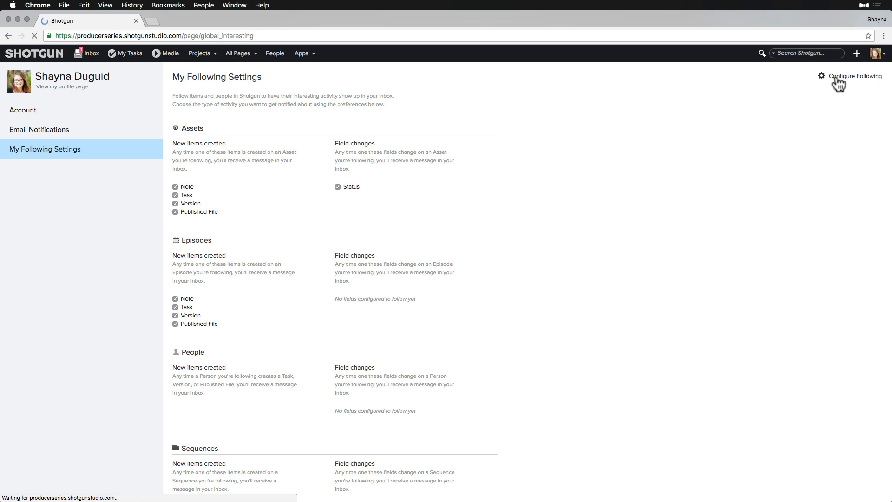
# Review the Asset options in Global Follow Settings and view the Cat asset's activity stream.
pyautogui.click(879, 53)
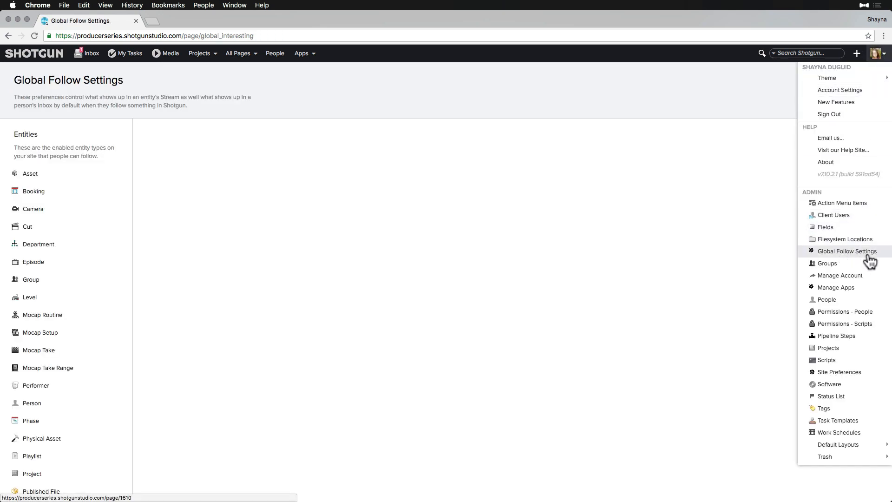
pyautogui.click(642, 145)
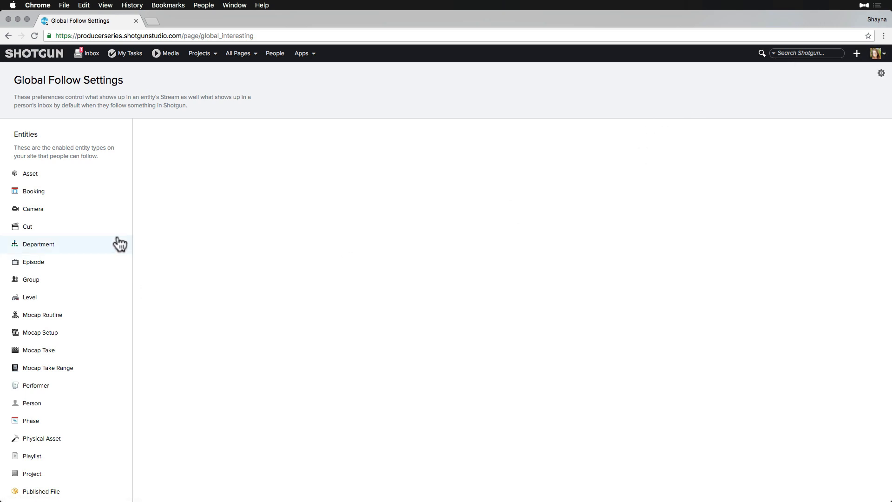
pyautogui.click(73, 175)
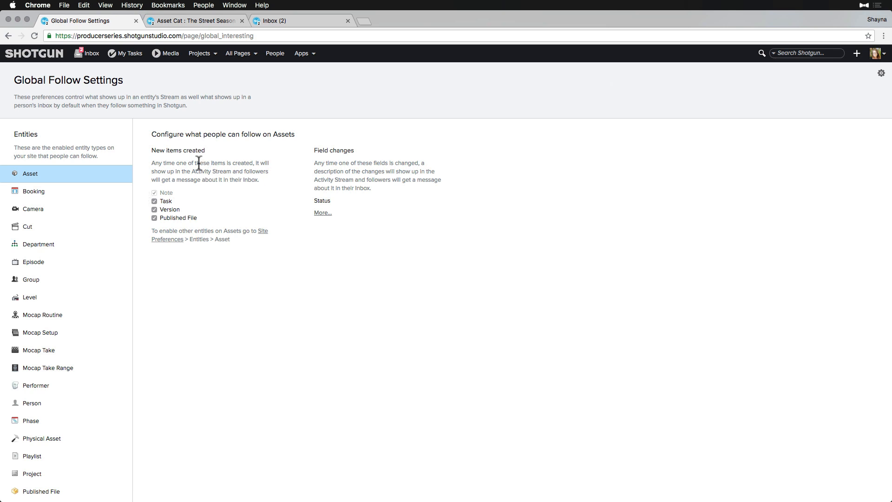
pyautogui.click(189, 22)
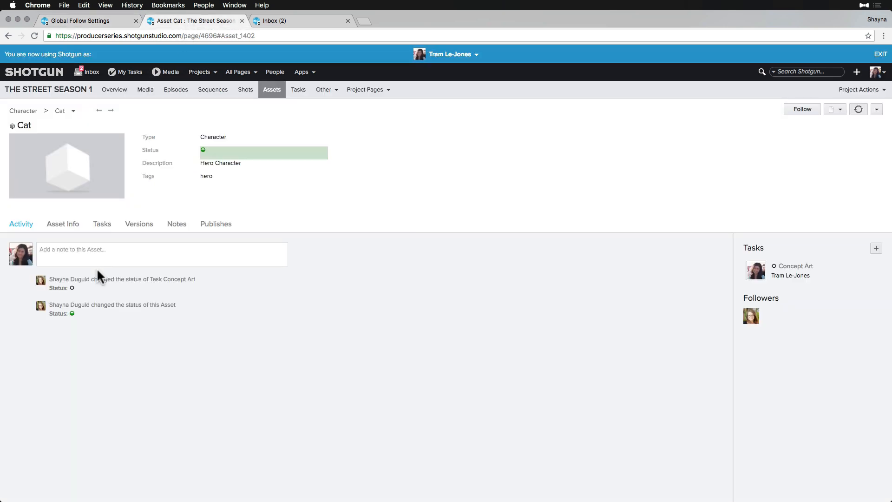
# Open the Inbox message about the Concept Art task's status change on the Cat asset and go to that task.
pyautogui.click(280, 19)
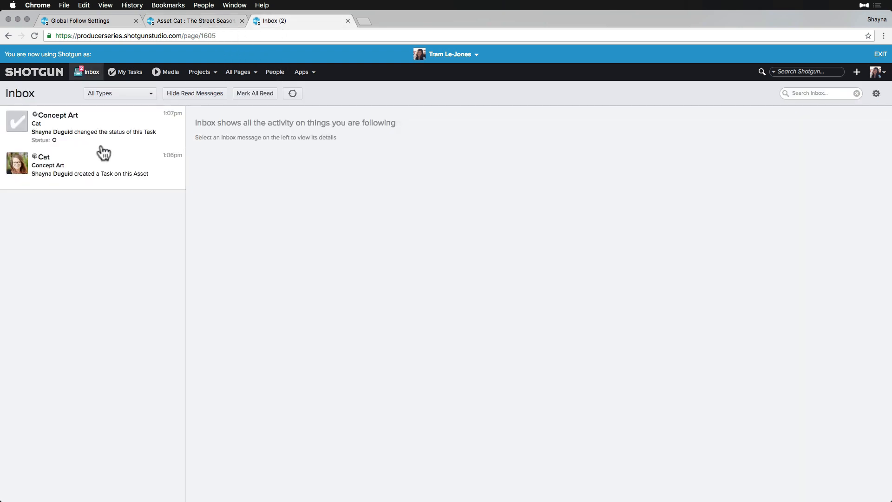
pyautogui.click(100, 146)
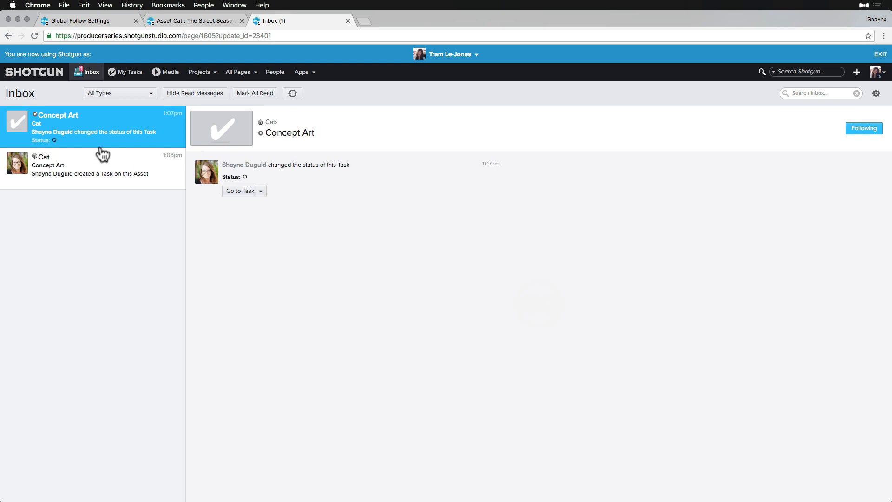
pyautogui.click(240, 191)
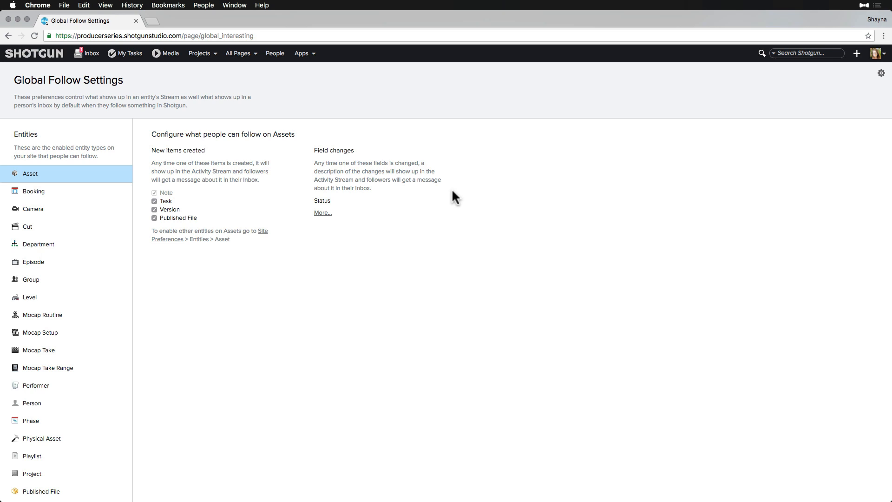
# Review the Task options in Global Follow Settings, apply the followable field list with Status selected, and open the page's settings options.
pyautogui.scroll(-5, 74, 348)
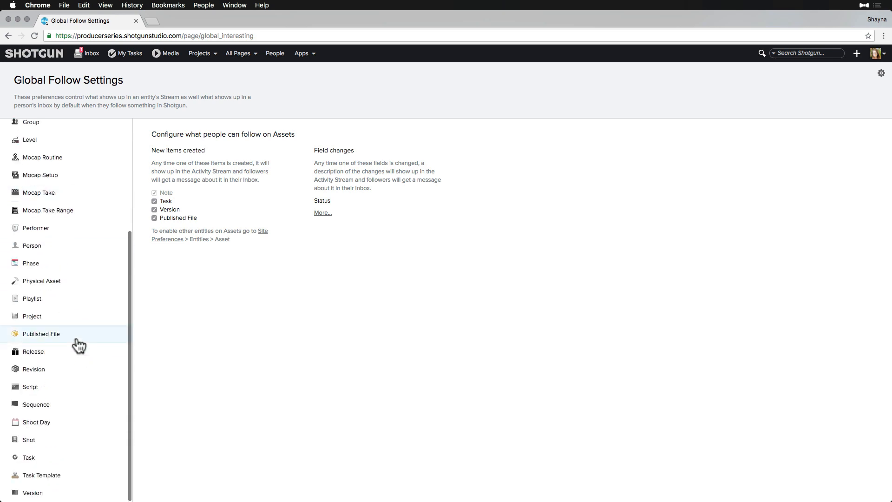
pyautogui.click(30, 457)
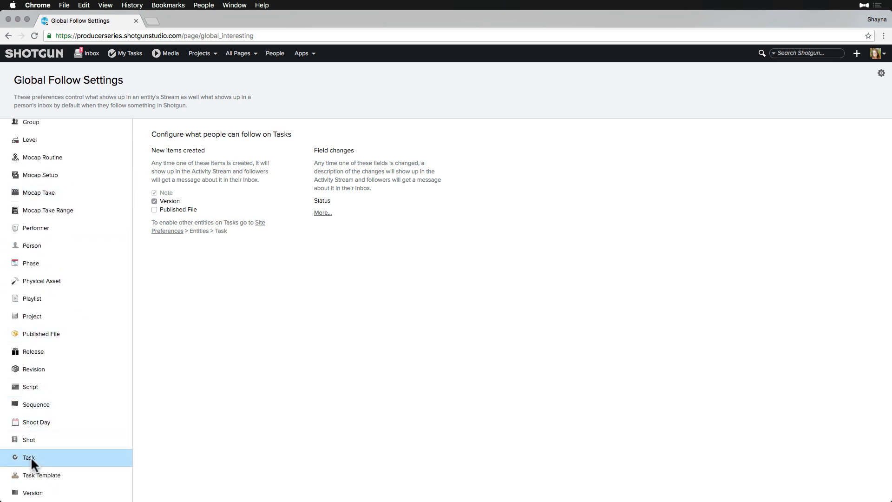
pyautogui.click(328, 214)
pyautogui.scroll(-3, 348, 263)
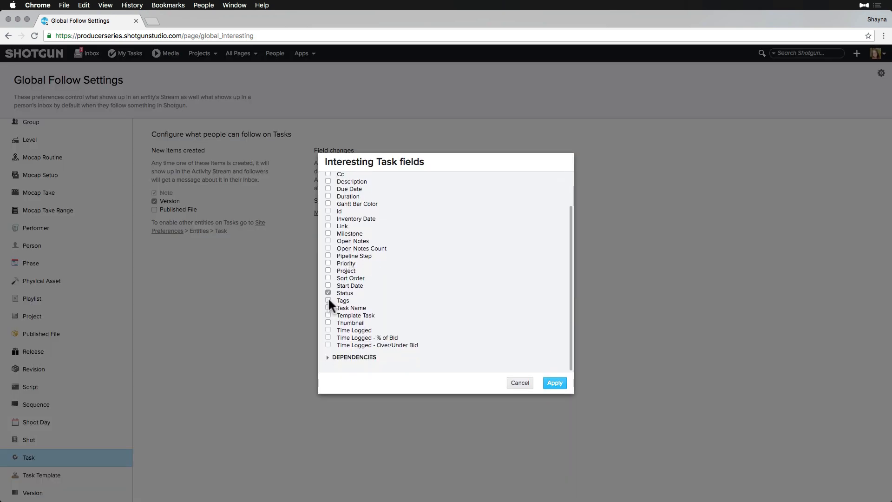
pyautogui.click(552, 383)
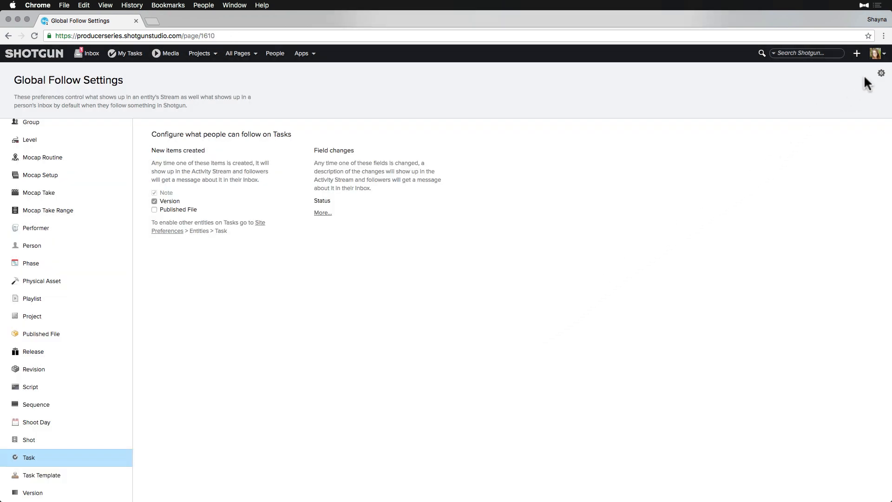
pyautogui.click(882, 73)
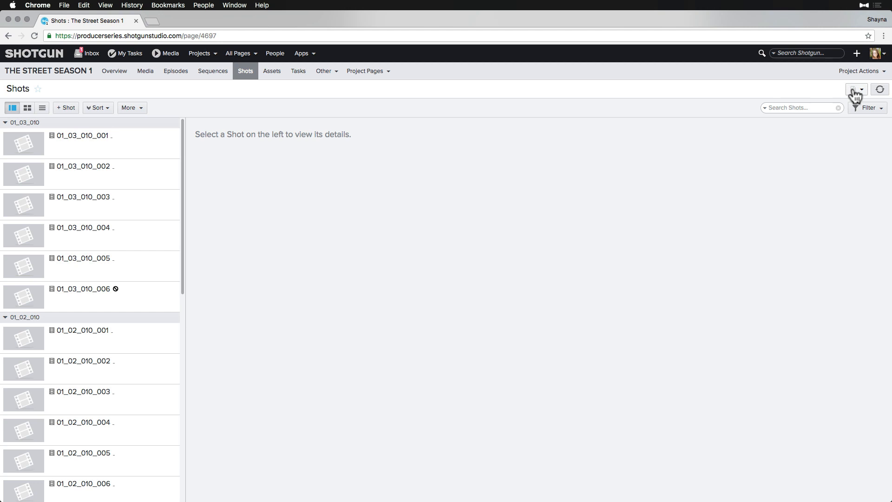
# Switch to using the site as another user, found by entering that person's first name.
pyautogui.click(855, 91)
pyautogui.click(832, 163)
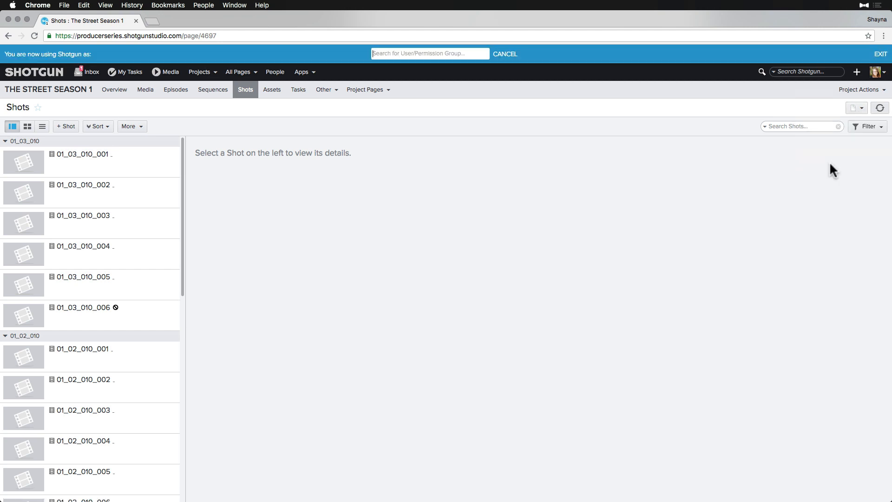
pyautogui.write('tram')
pyautogui.click(382, 71)
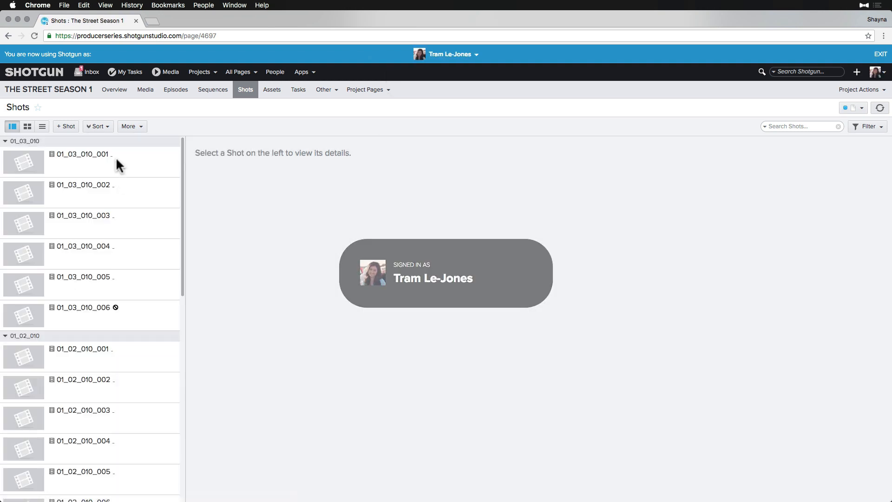
# Open shot 01_03_010_001 in the Shots list and stop following it.
pyautogui.click(116, 157)
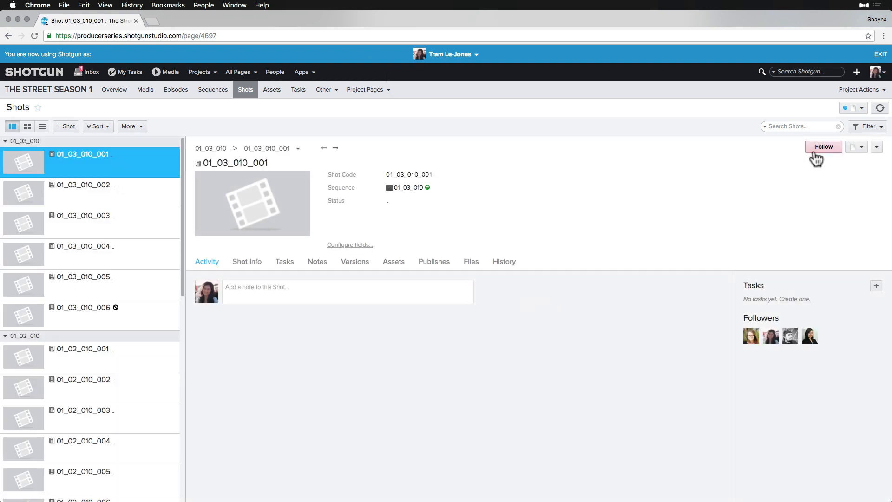
pyautogui.click(815, 151)
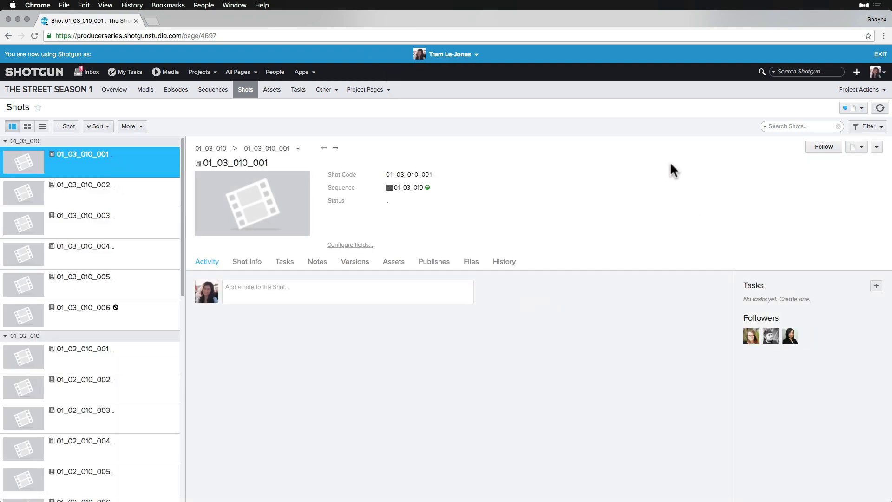